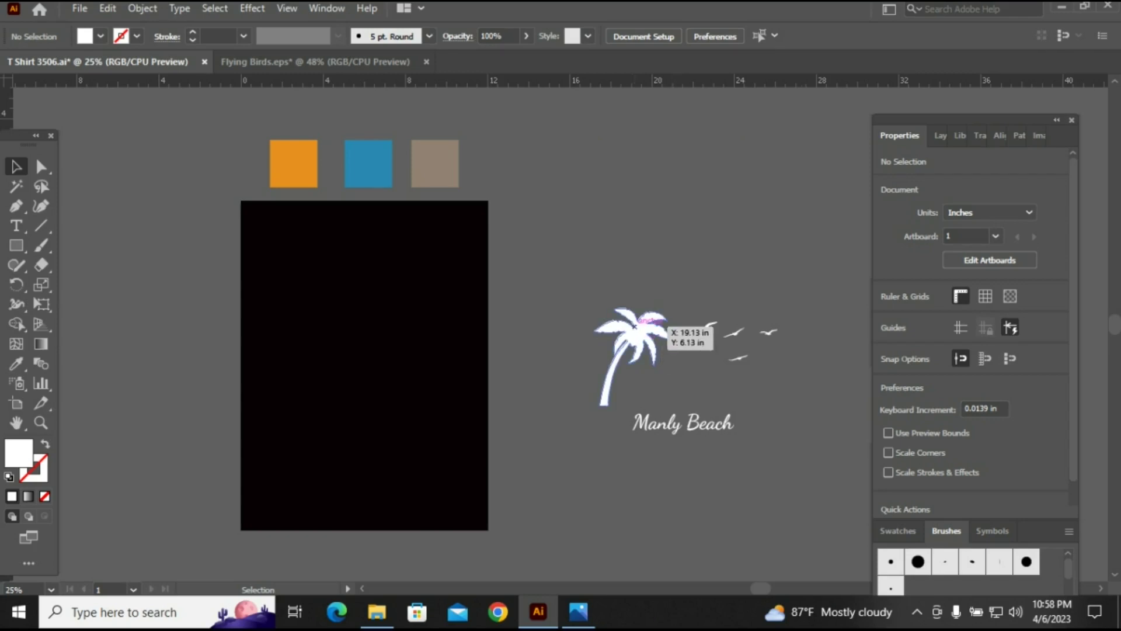
# - Select the palm tree, the birds and the Manly Beach text to inspect each one
pyautogui.click(641, 319)
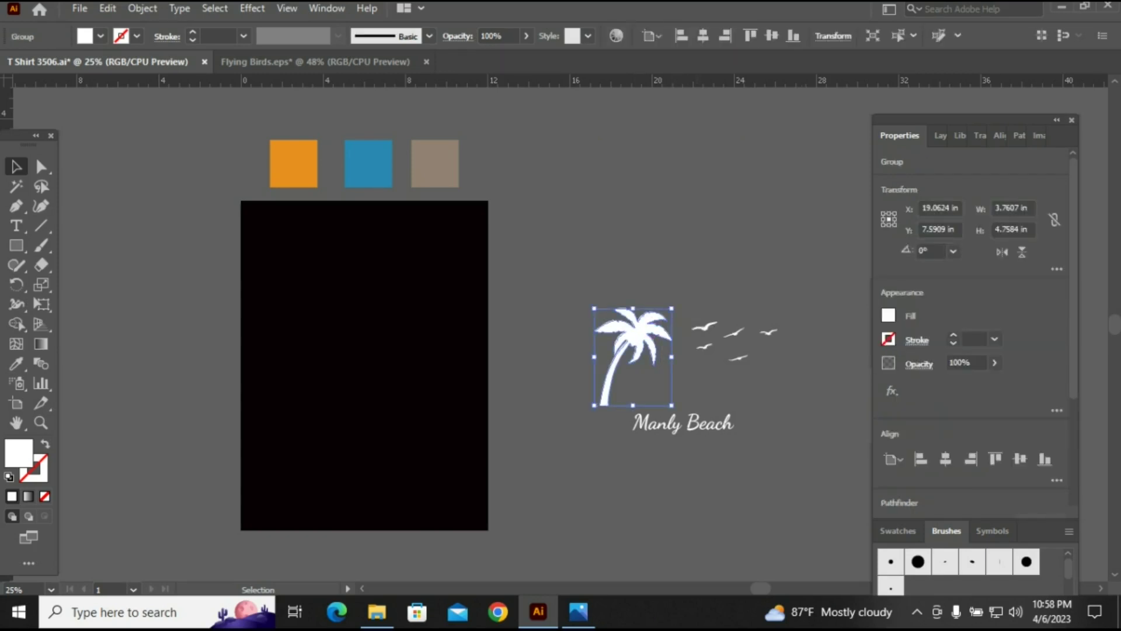
pyautogui.click(705, 330)
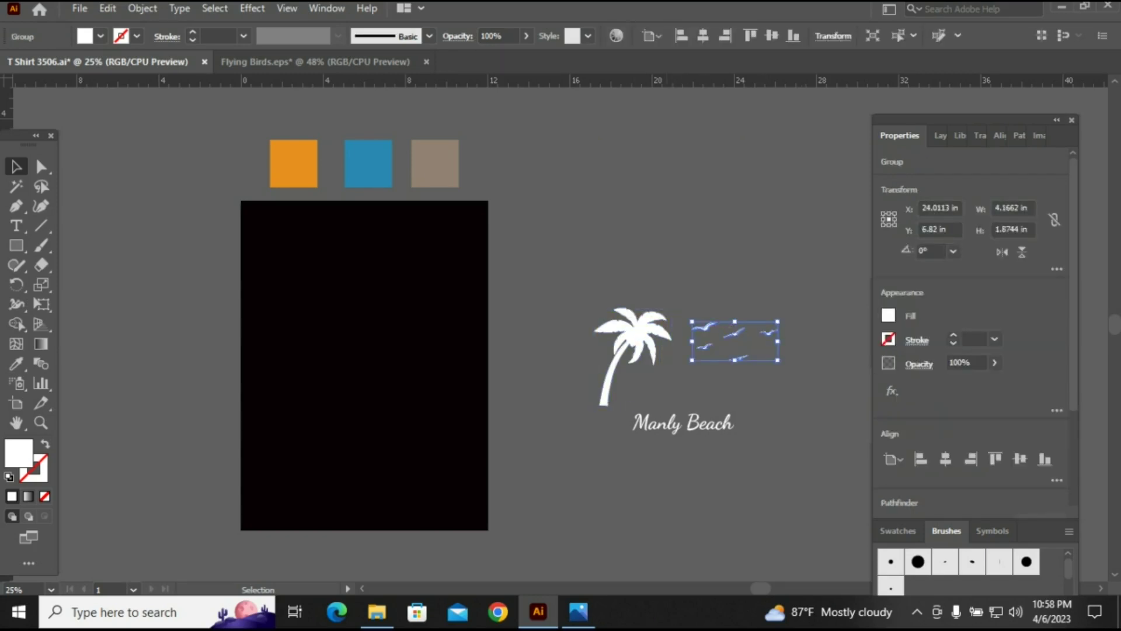
pyautogui.click(718, 385)
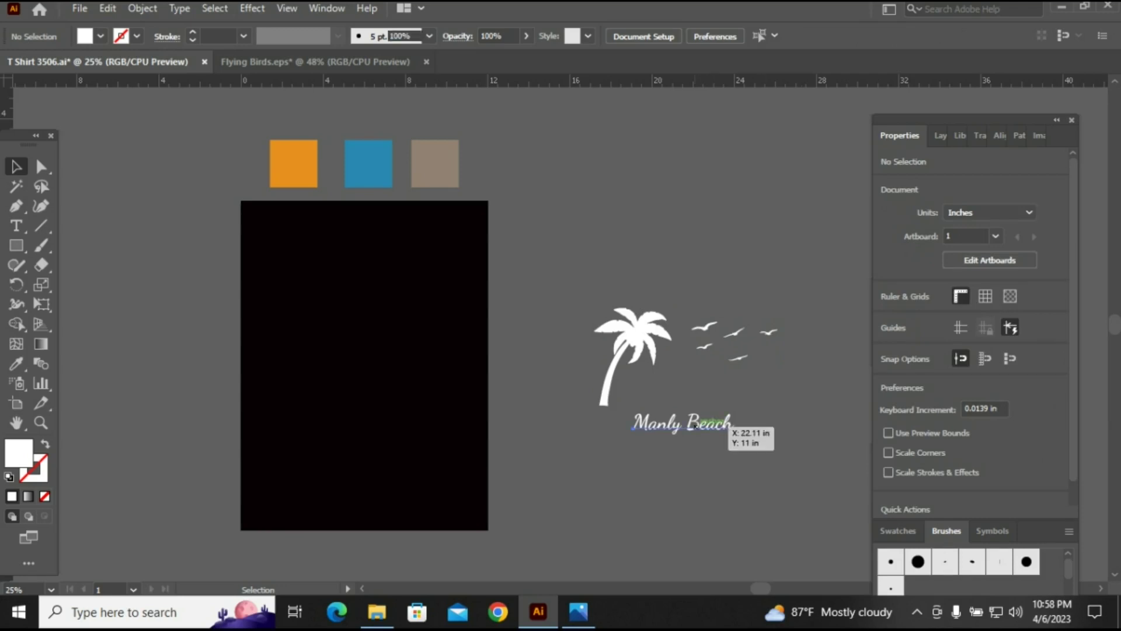
pyautogui.click(726, 423)
pyautogui.click(759, 449)
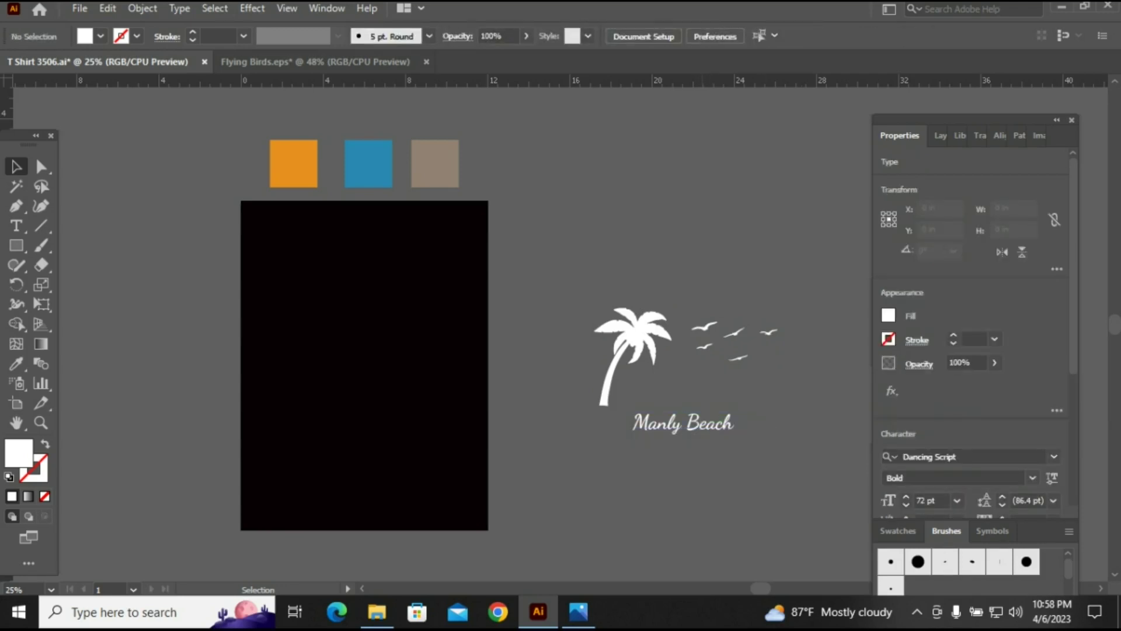
pyautogui.click(727, 421)
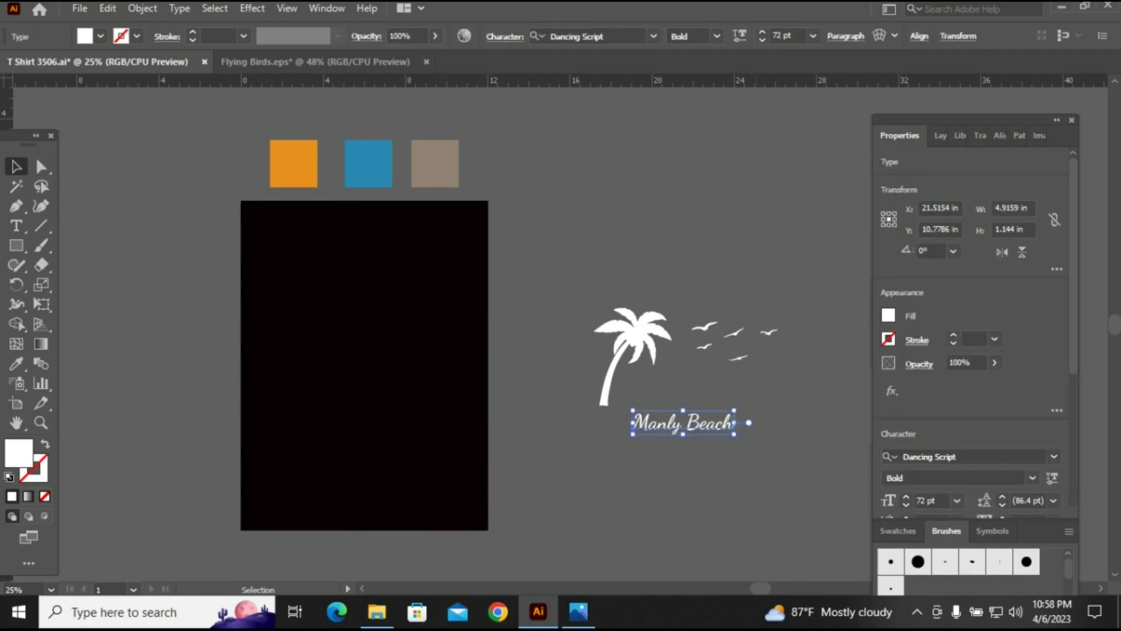
# - Inspect the three colour swatches and the palm tree artwork, clearing the selection after each
pyautogui.hotkey('ctrl', 'shift', 'a')
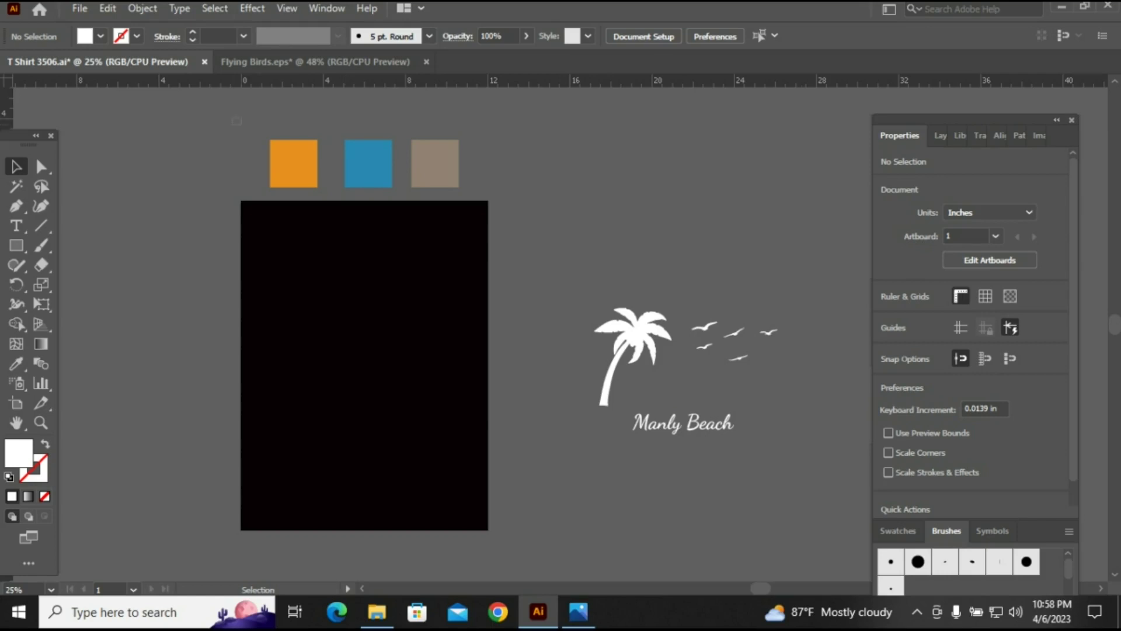
pyautogui.click(294, 164)
pyautogui.hotkey('ctrl', 'shift', 'a')
pyautogui.click(630, 344)
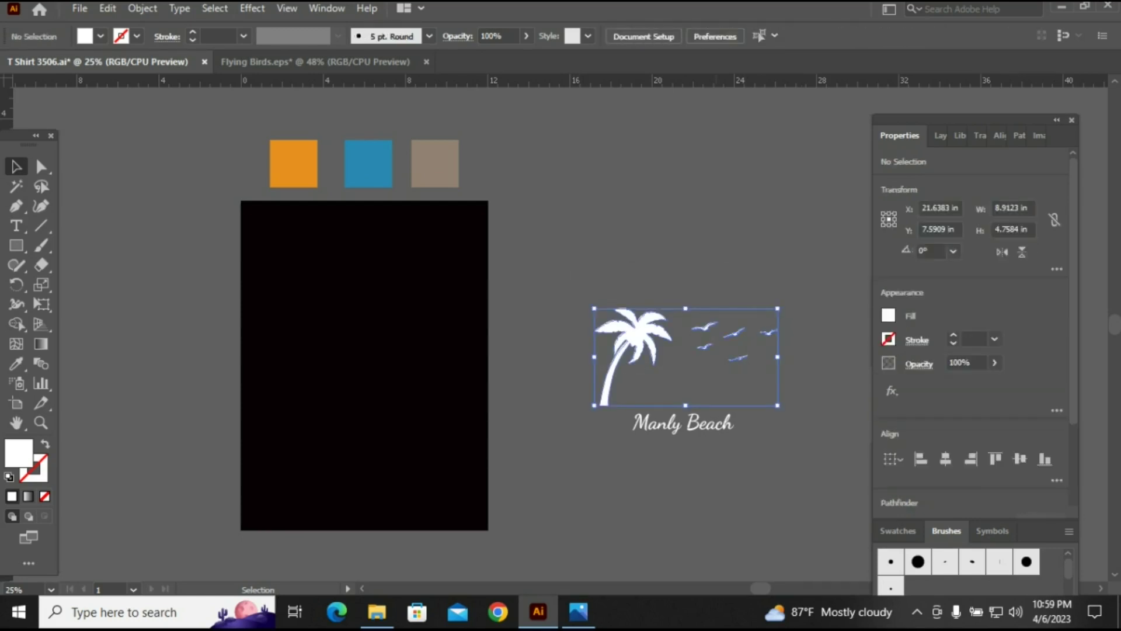
pyautogui.hotkey('ctrl', 'shift', 'a')
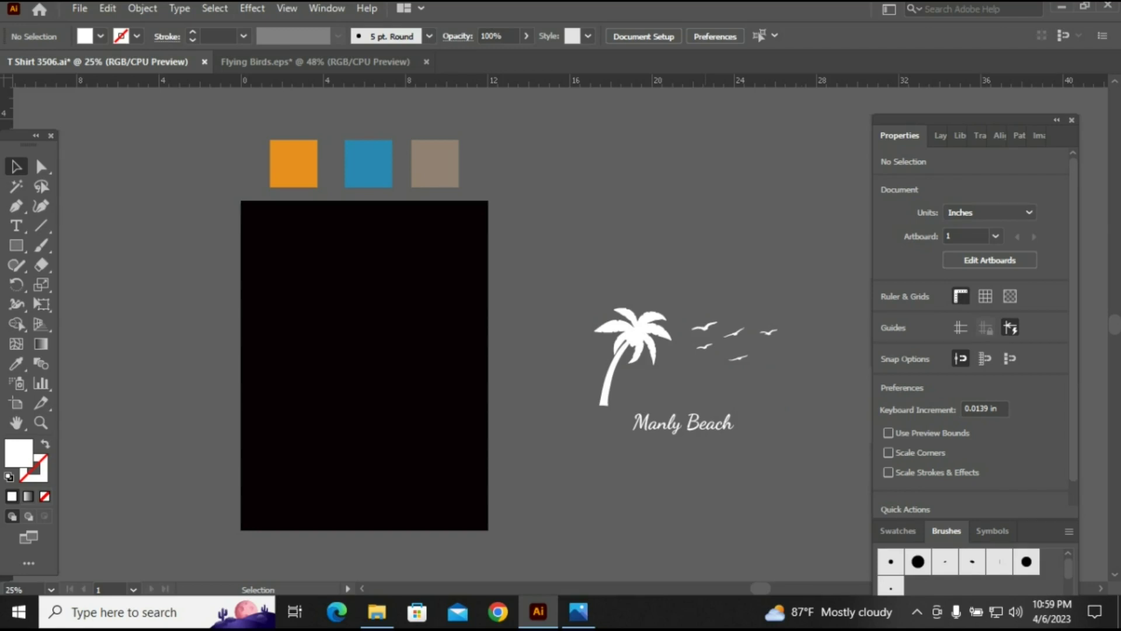
# - Draw a white circle on the artboard with the Ellipse tool and centre it horizontally
pyautogui.press('l')
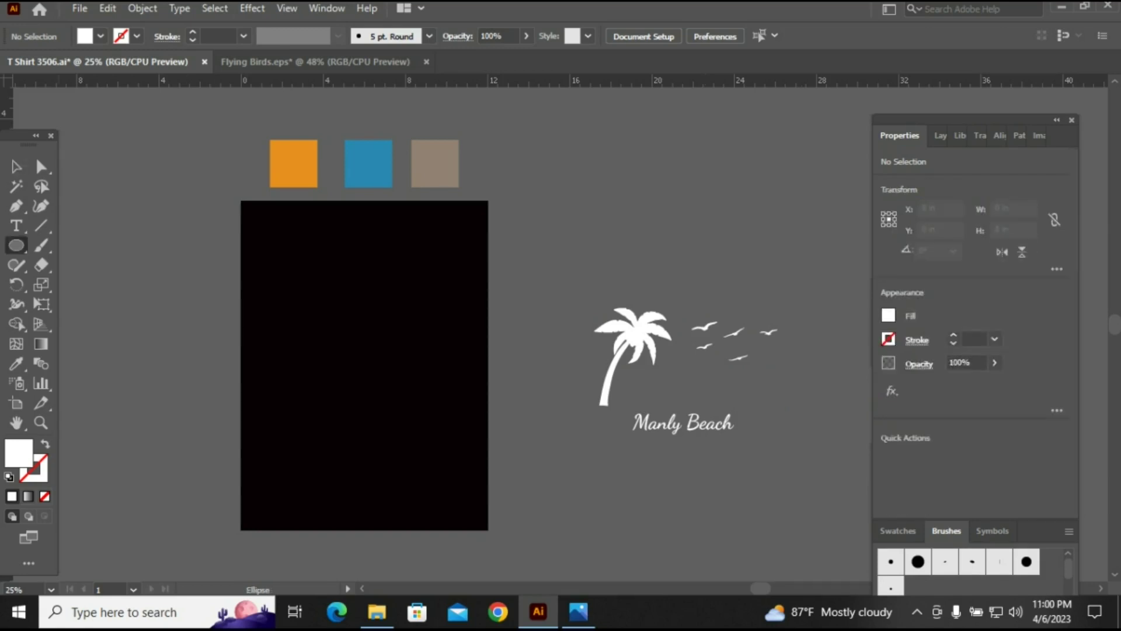
pyautogui.moveTo(16, 245); pyautogui.dragTo(94, 285)
pyautogui.moveTo(356, 365)
pyautogui.mouseDown()
pyautogui.moveTo(435, 458)
pyautogui.moveTo(448, 456)
pyautogui.mouseUp()
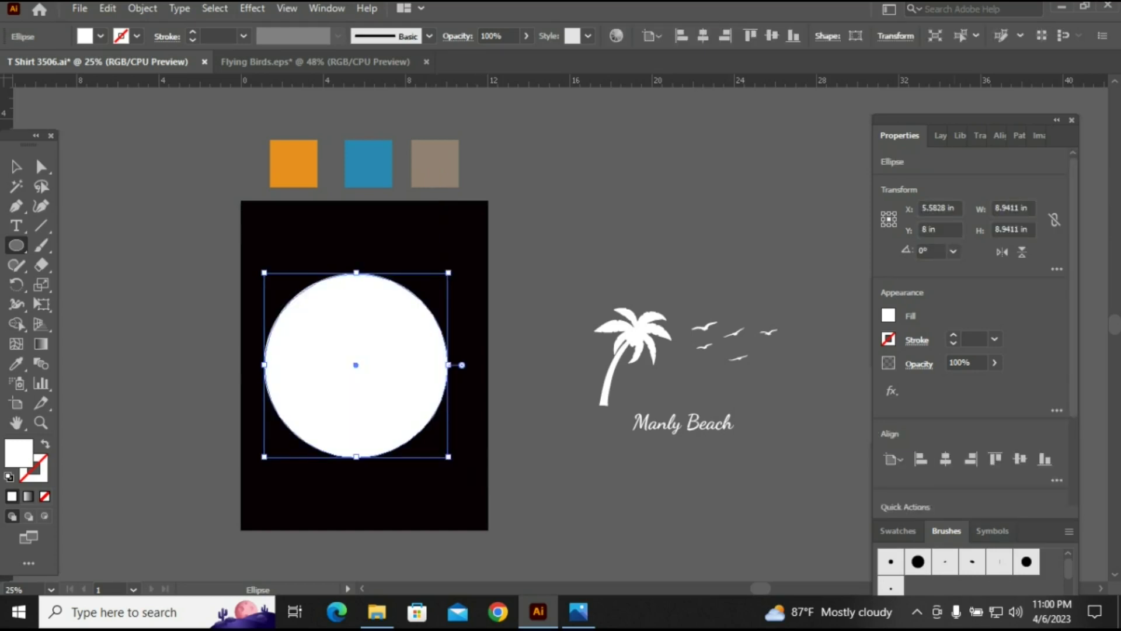
pyautogui.click(945, 458)
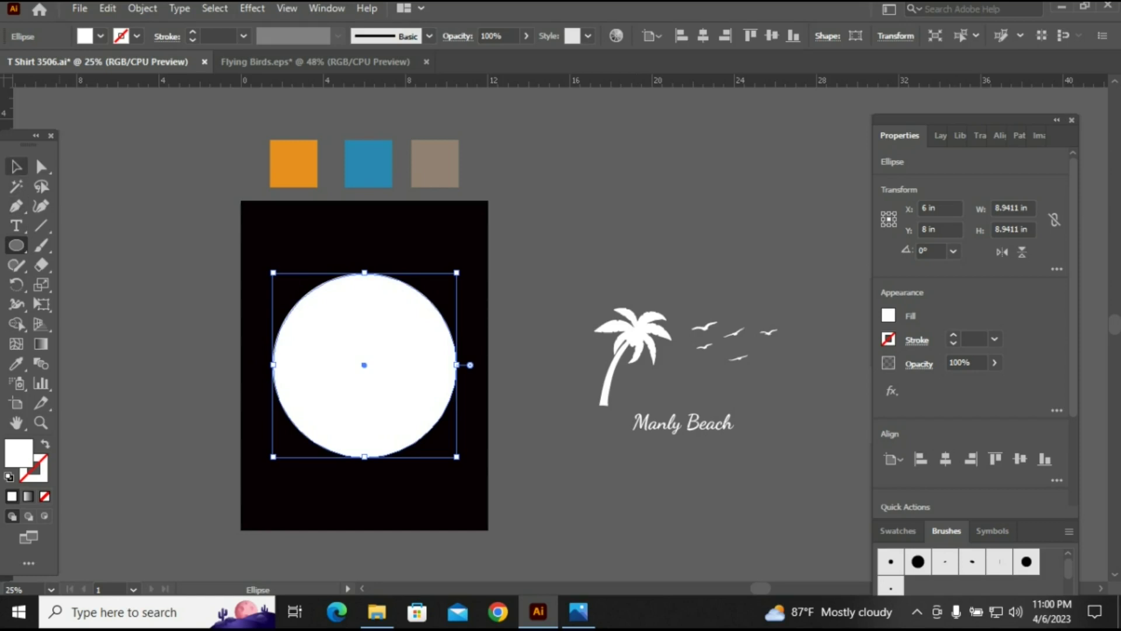
# - Alt-drag a copy of the circle, centre it both ways, and enlarge it to about 9.775 in
pyautogui.click(16, 166)
pyautogui.hotkey('ctrl', 'shift', 'a')
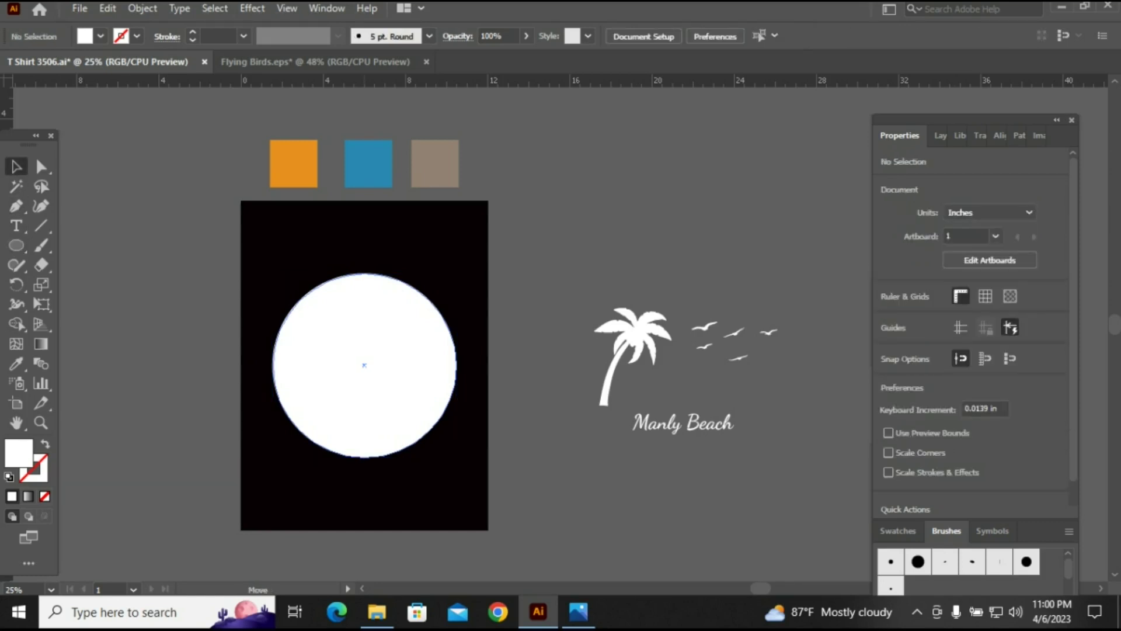
pyautogui.moveTo(379, 343); pyautogui.dragTo(292, 391)
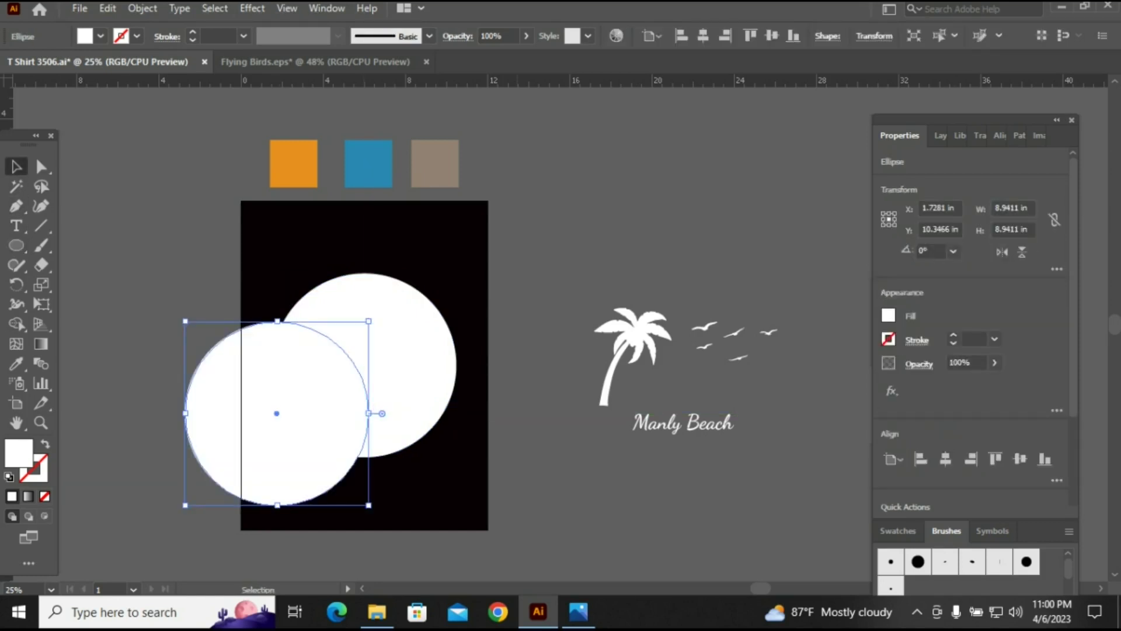
pyautogui.click(945, 459)
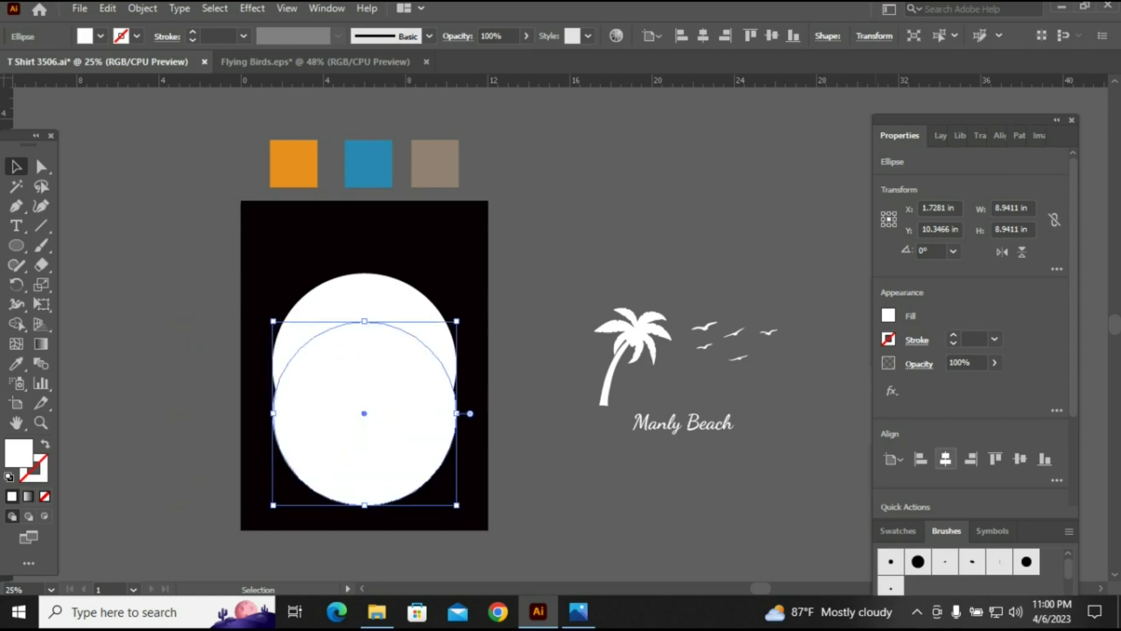
pyautogui.click(1019, 459)
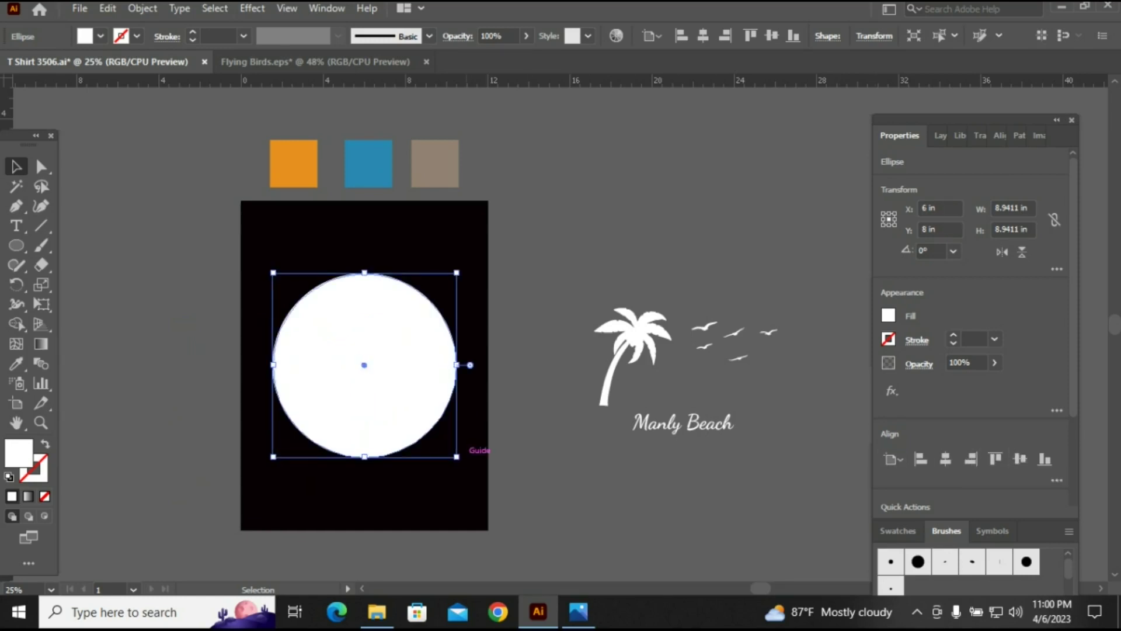
pyautogui.moveTo(457, 457); pyautogui.dragTo(465, 464)
# - Set the larger circle's fill to None and give it a 5 pt stroke
pyautogui.click(888, 315)
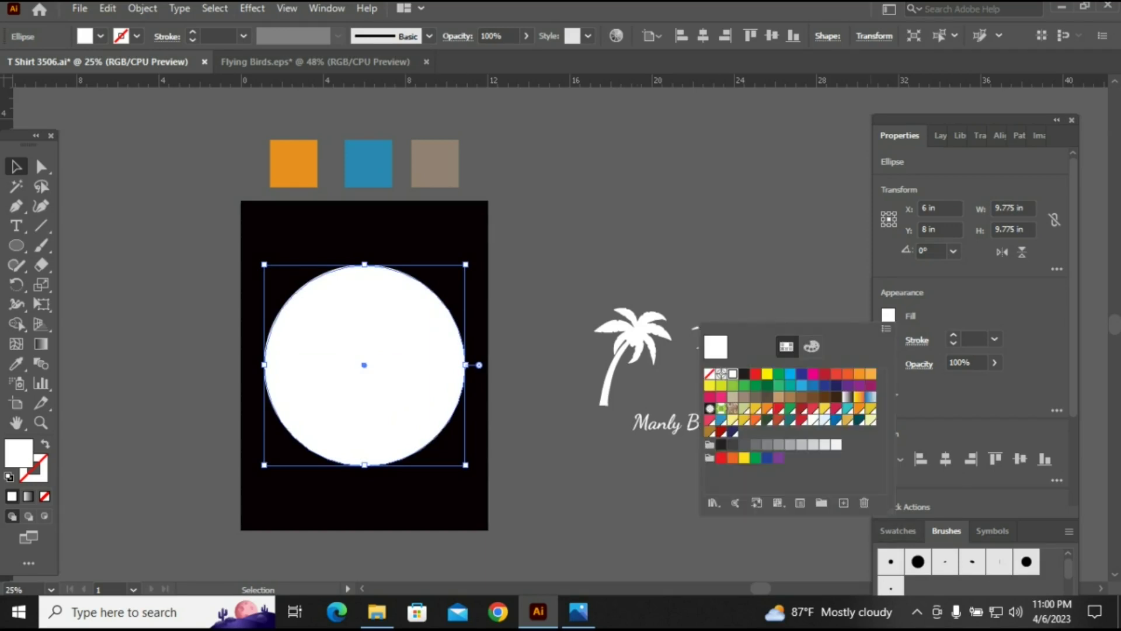
pyautogui.click(709, 374)
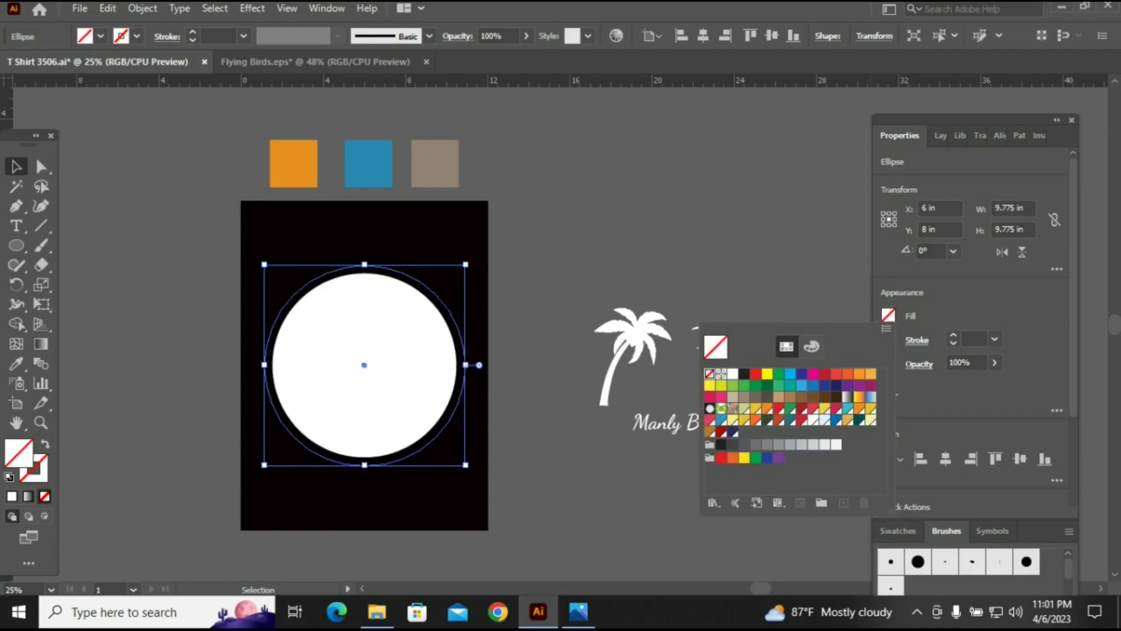
pyautogui.click(995, 339)
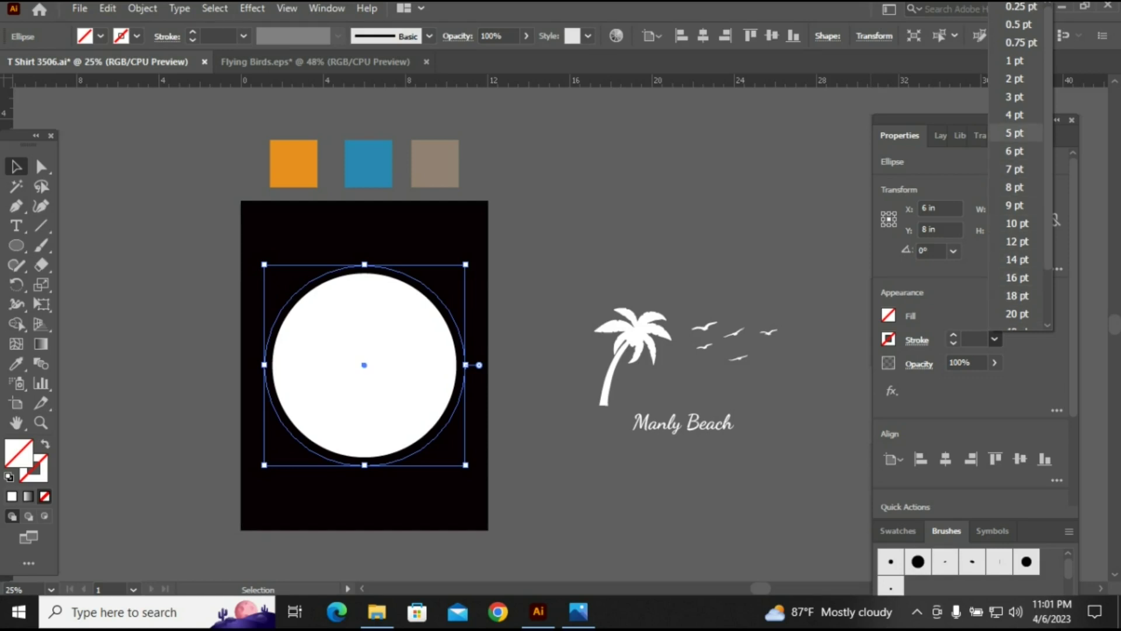
pyautogui.click(1016, 132)
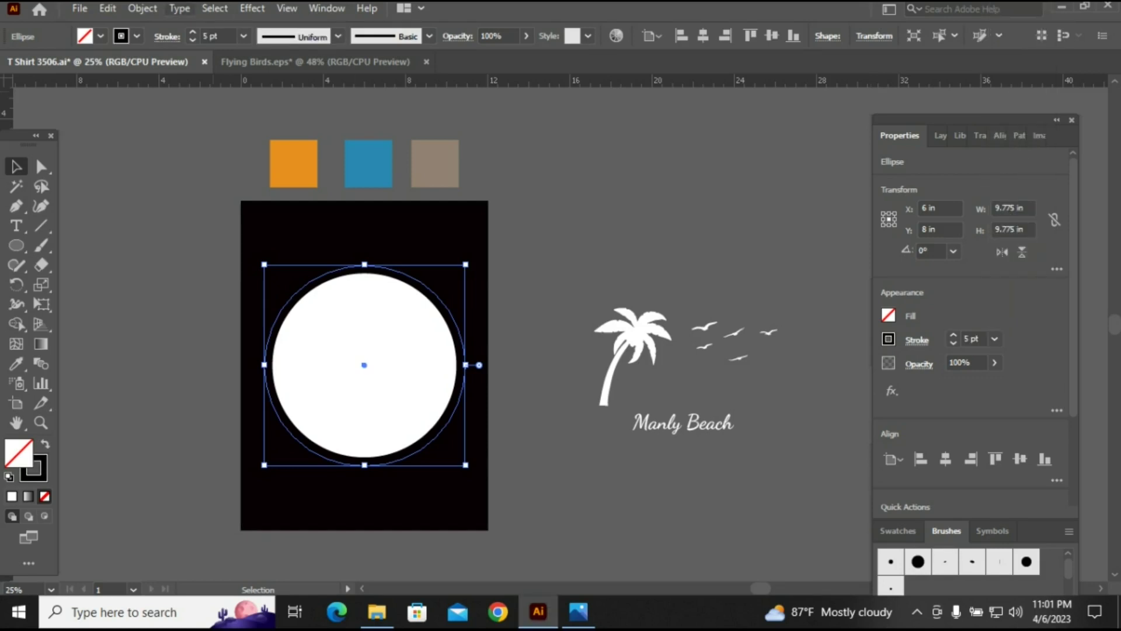
# - Expand the circle's fill and stroke into a ring, then eyedrop white onto it
pyautogui.click(142, 8)
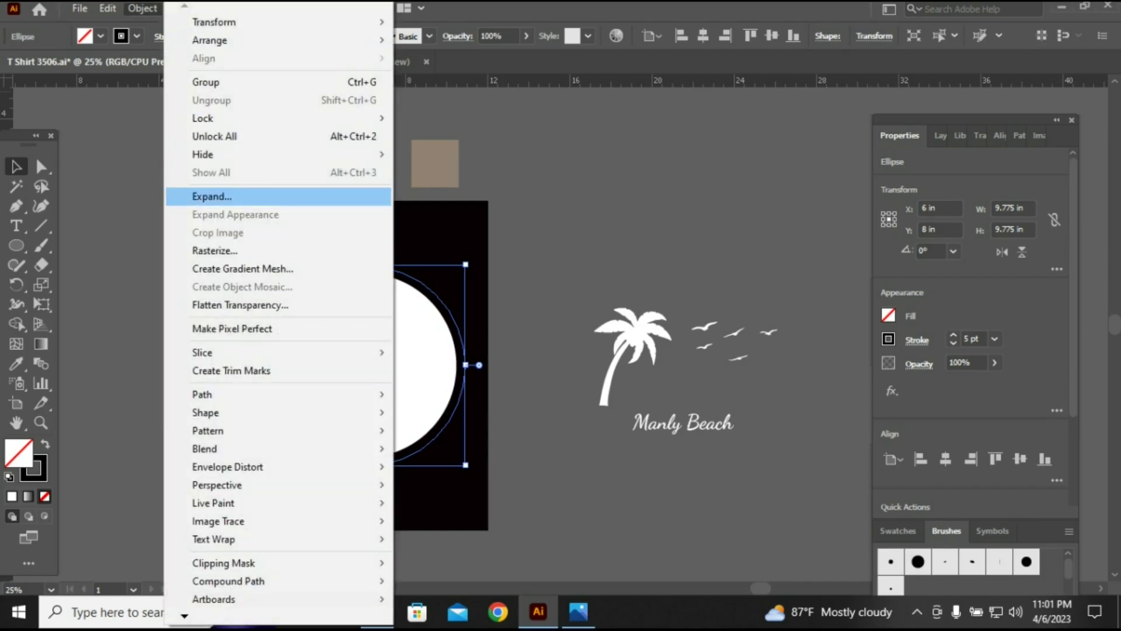
pyautogui.click(195, 192)
pyautogui.click(521, 395)
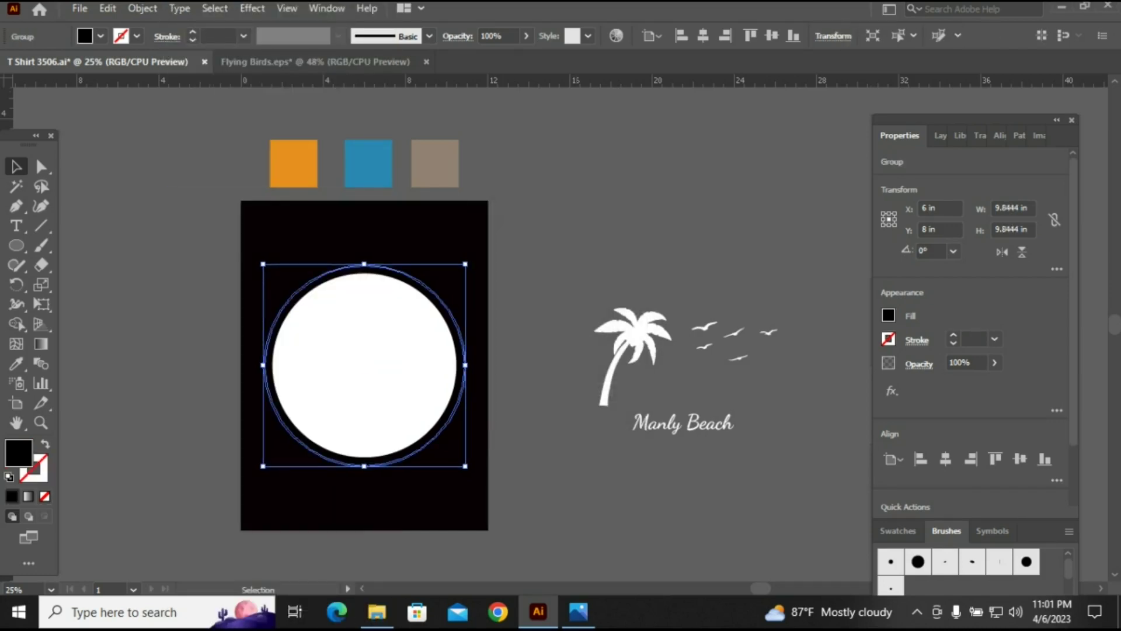
pyautogui.press('i')
pyautogui.click(364, 366)
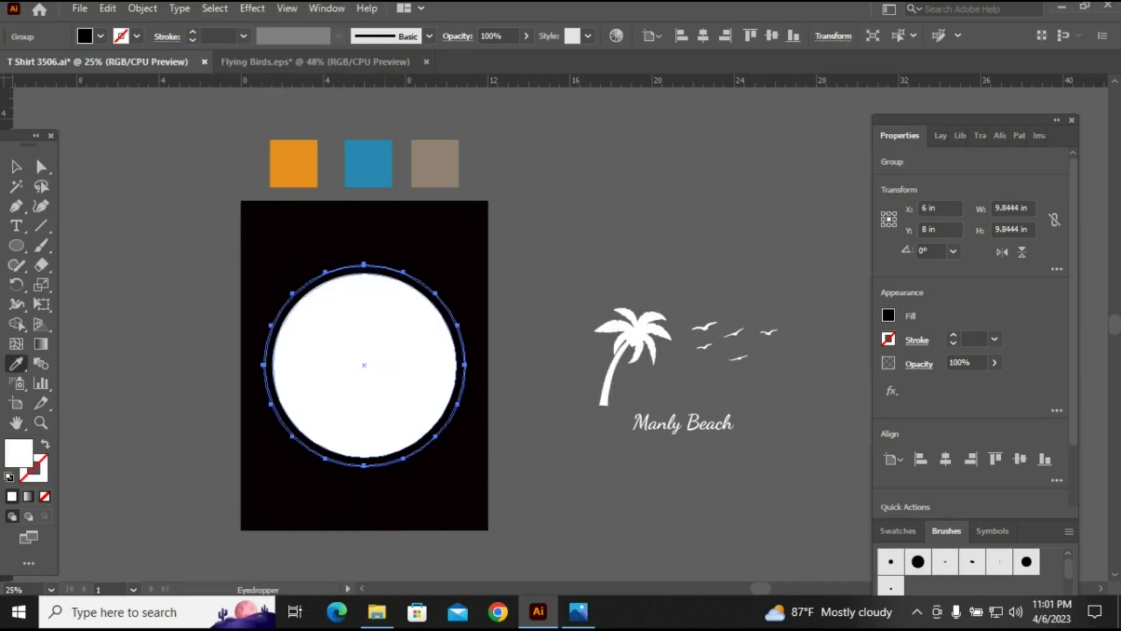
pyautogui.press('v')
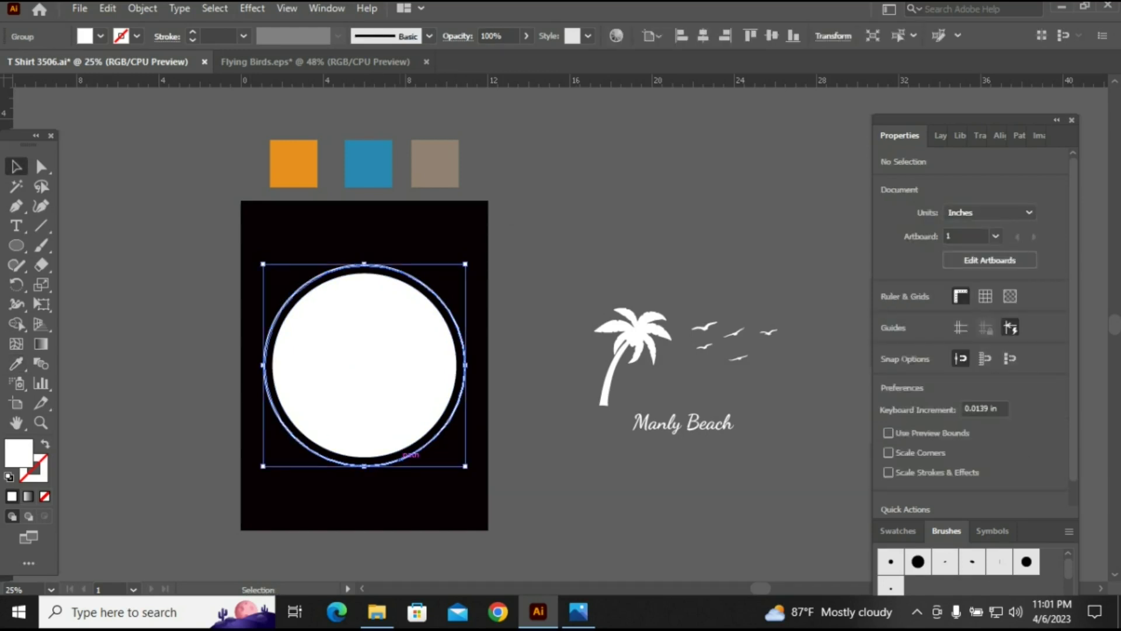
pyautogui.hotkey('ctrl', 'shift', 'a')
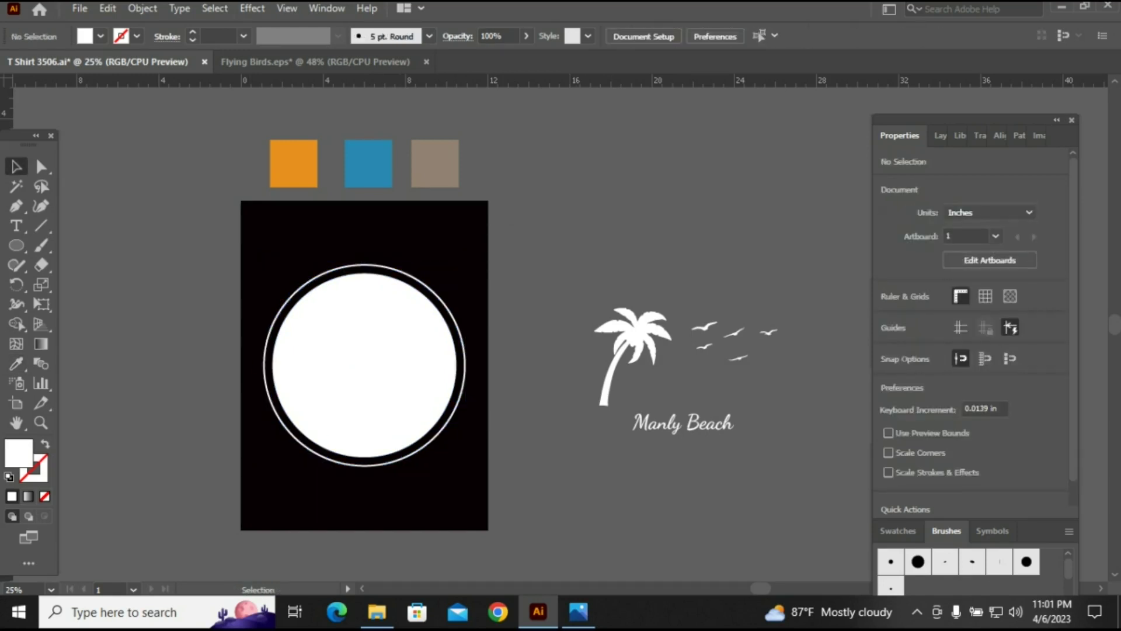
pyautogui.rightClick(16, 245)
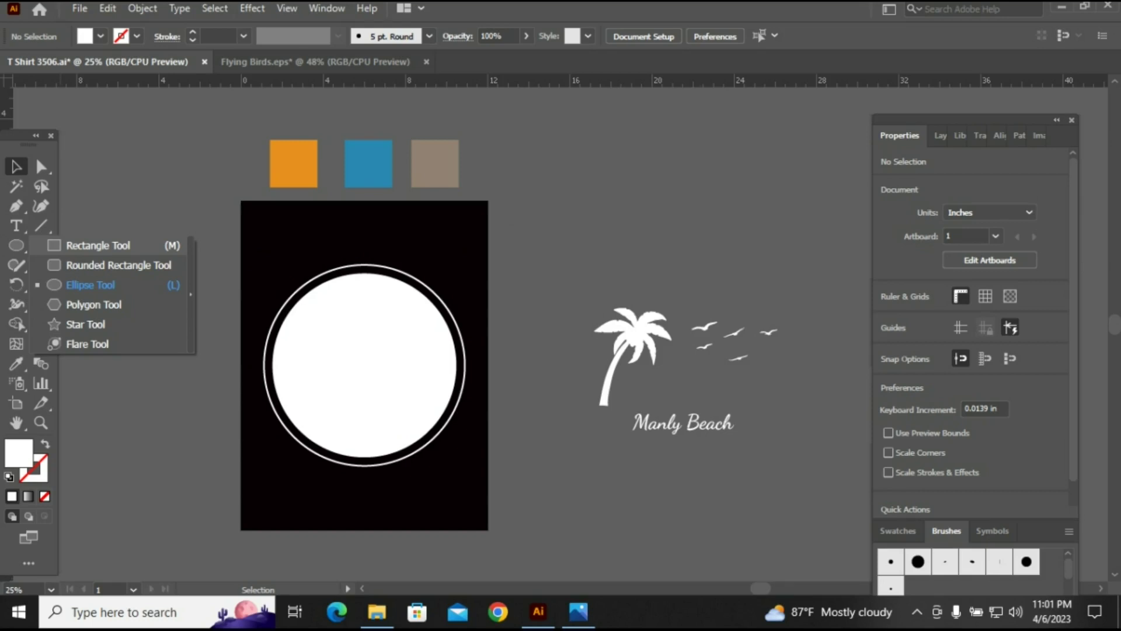
# - Draw a thin orange bar across the circle, repeat it into five evenly spaced lines, then select everything
pyautogui.click(97, 245)
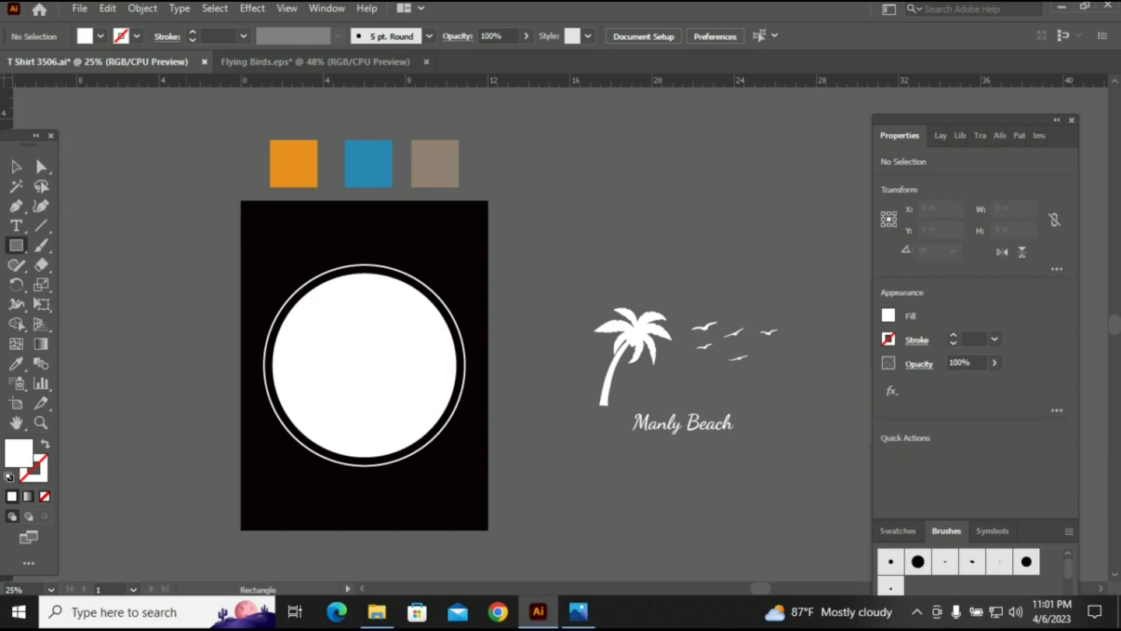
pyautogui.moveTo(180, 509); pyautogui.dragTo(514, 507)
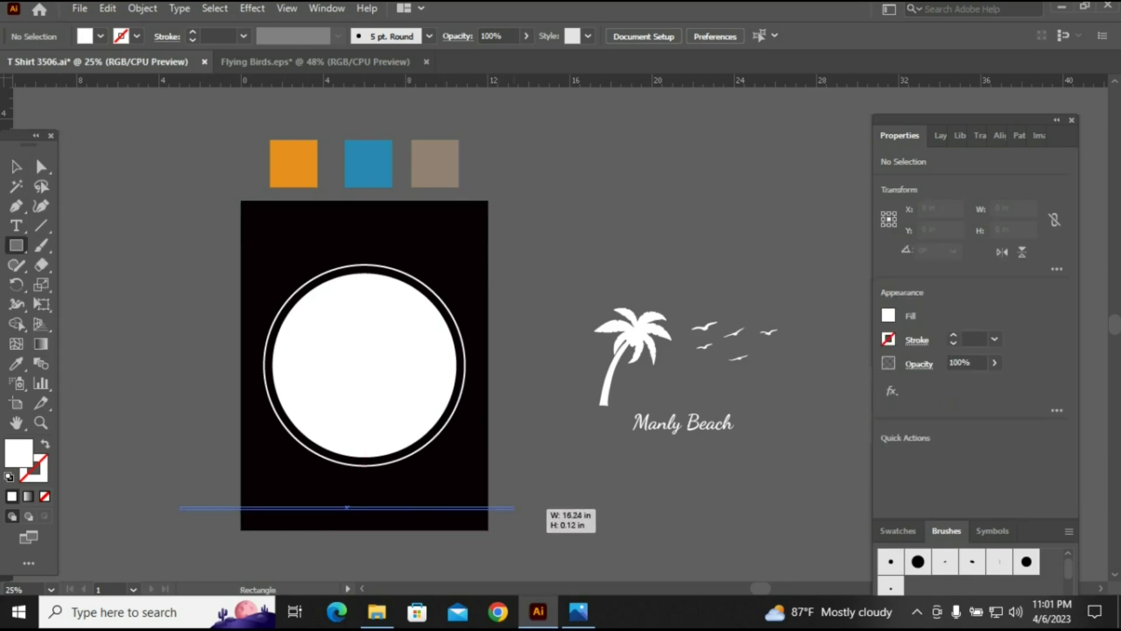
pyautogui.moveTo(486, 428); pyautogui.dragTo(483, 396)
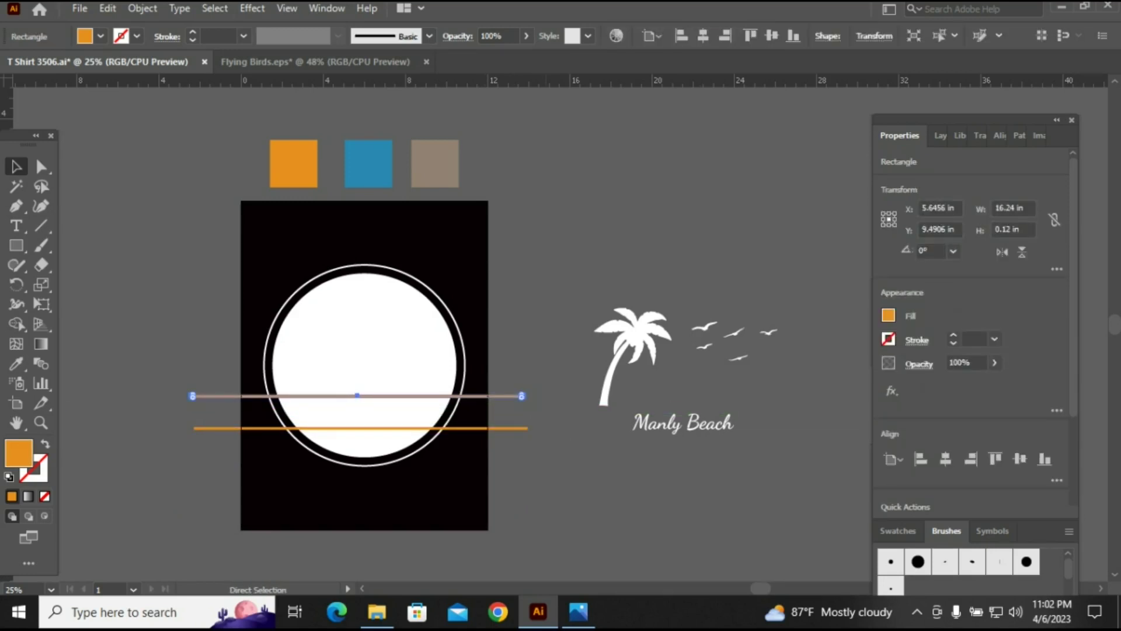
pyautogui.hotkey('ctrl', 'd')
pyautogui.hotkey('ctrl', 'd')
pyautogui.hotkey('ctrl', 'd')
pyautogui.hotkey('ctrl', 'shift', 'a')
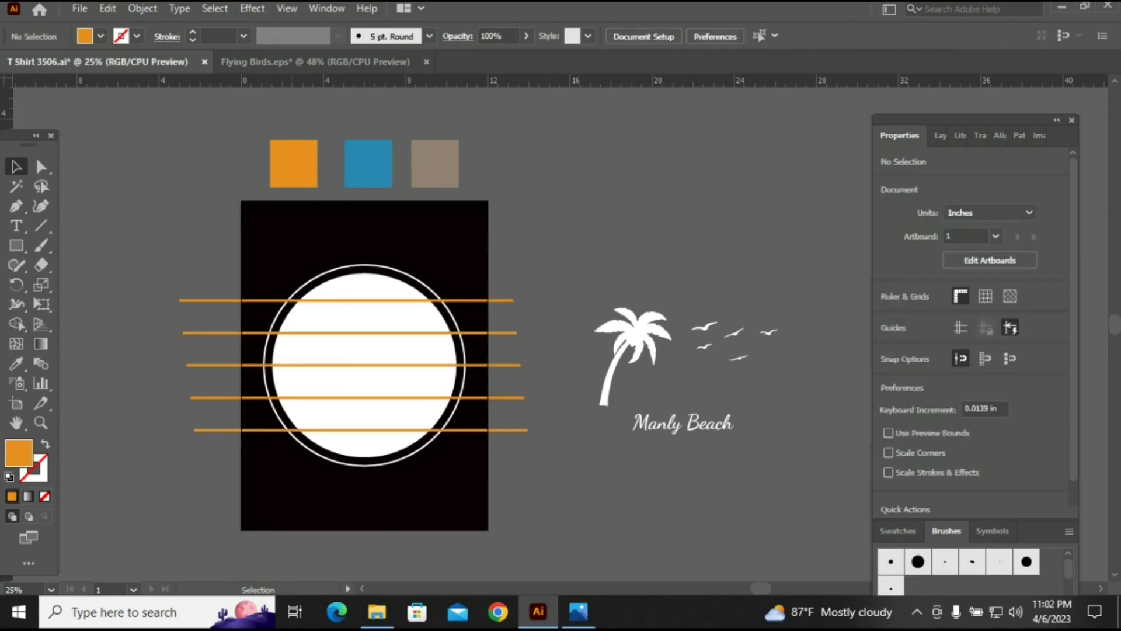
pyautogui.moveTo(168, 243); pyautogui.dragTo(459, 461)
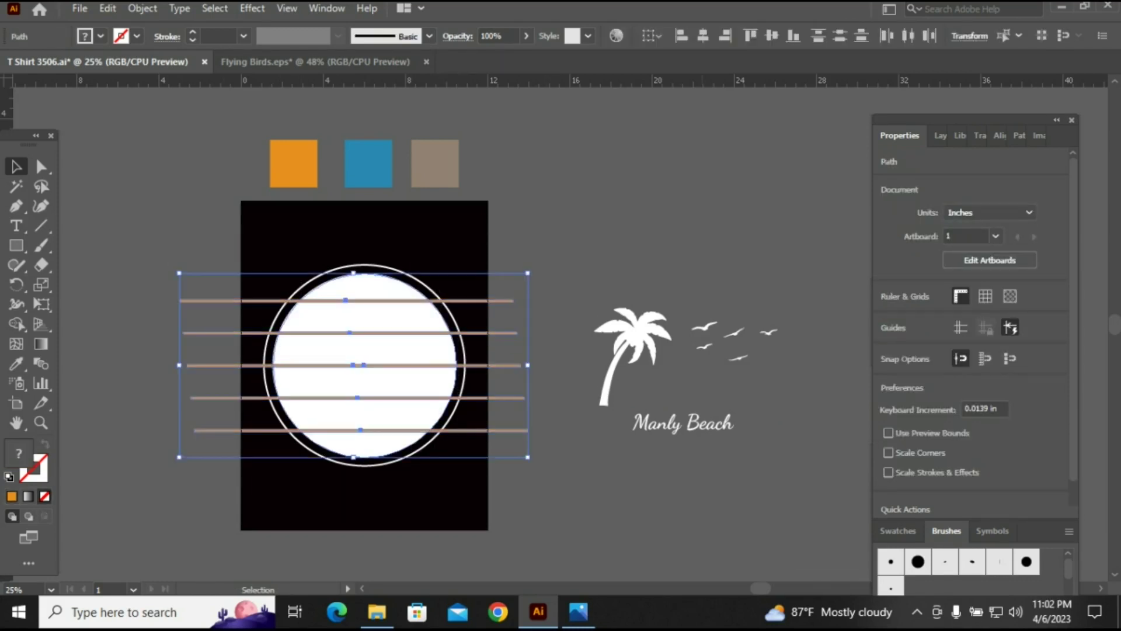
# - Cut the orange lines from the circle with Minus Front, ungroup, and delete the bottom slice
pyautogui.click(1019, 135)
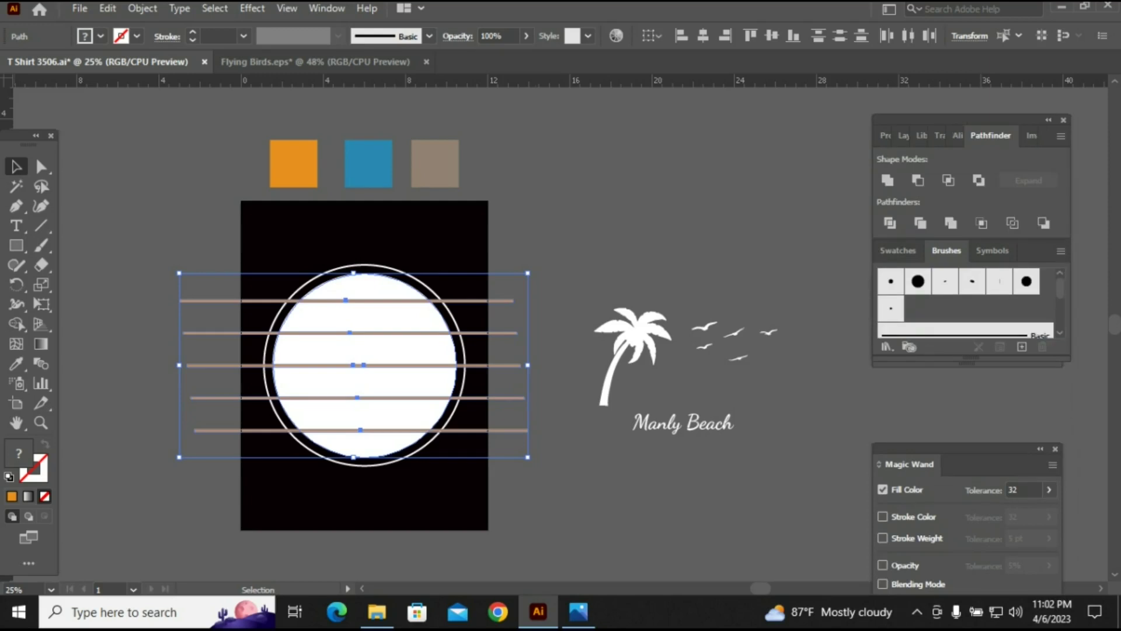
pyautogui.click(918, 180)
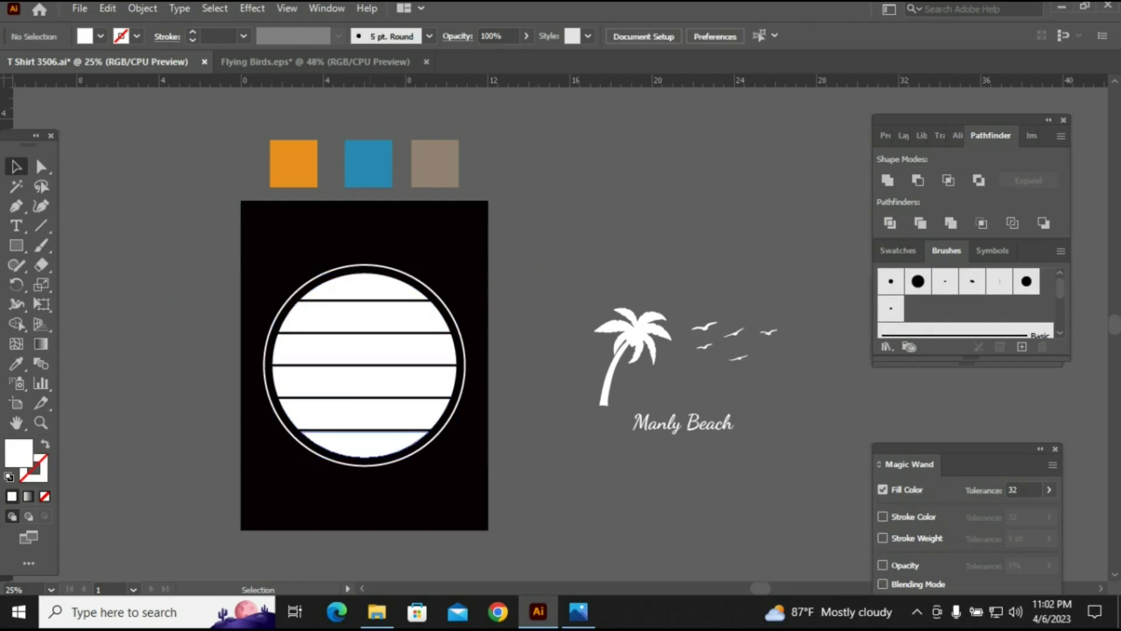
pyautogui.click(362, 444)
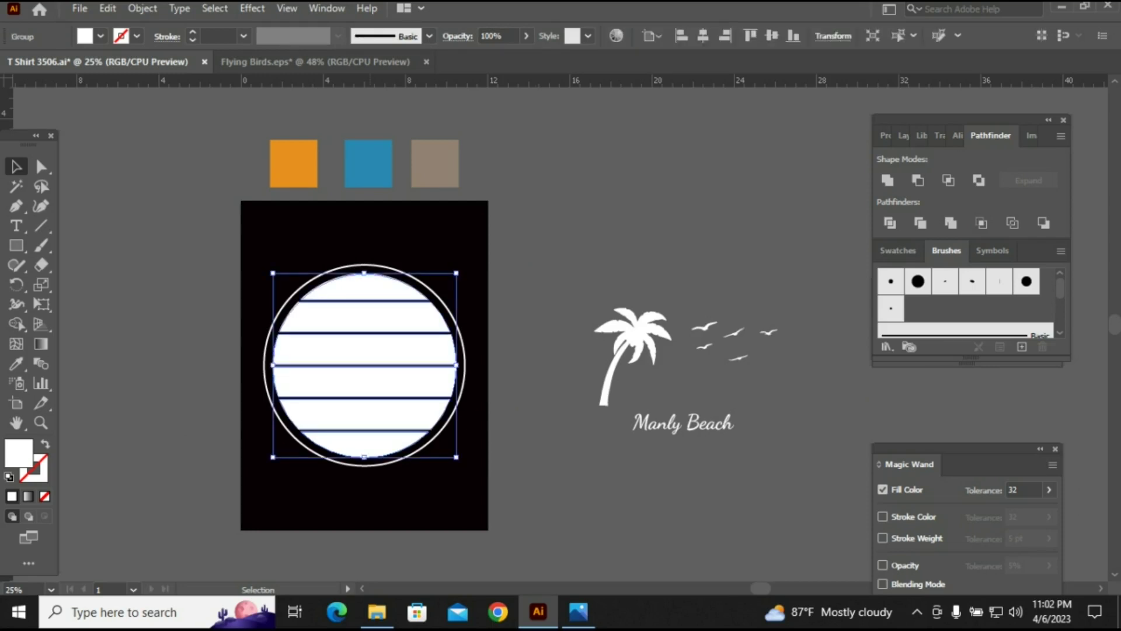
pyautogui.rightClick(369, 136)
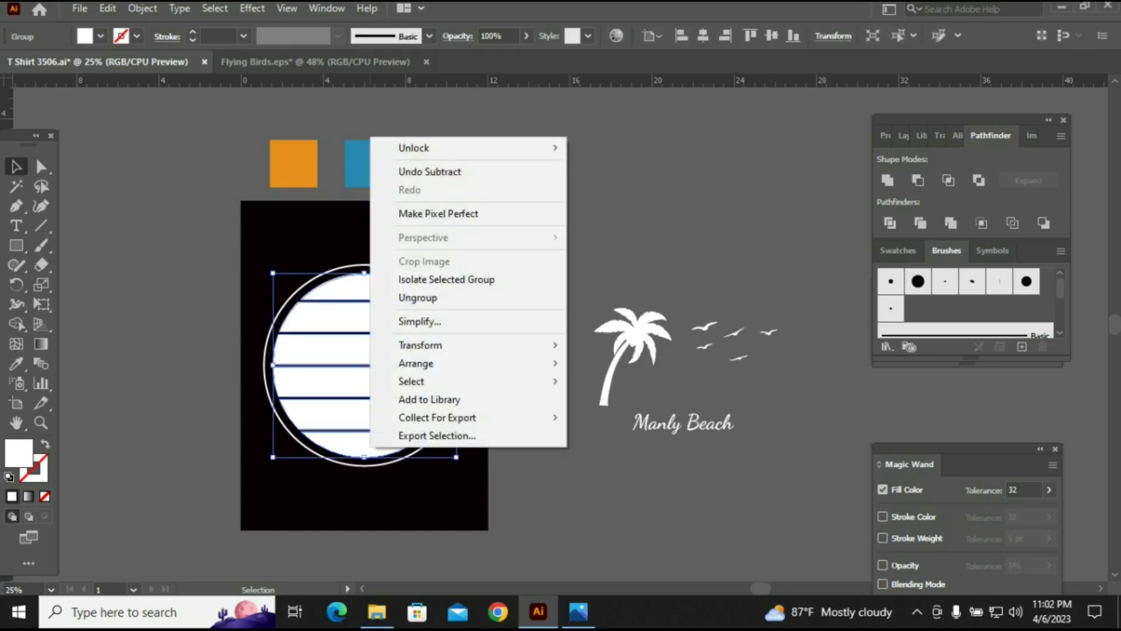
pyautogui.click(409, 297)
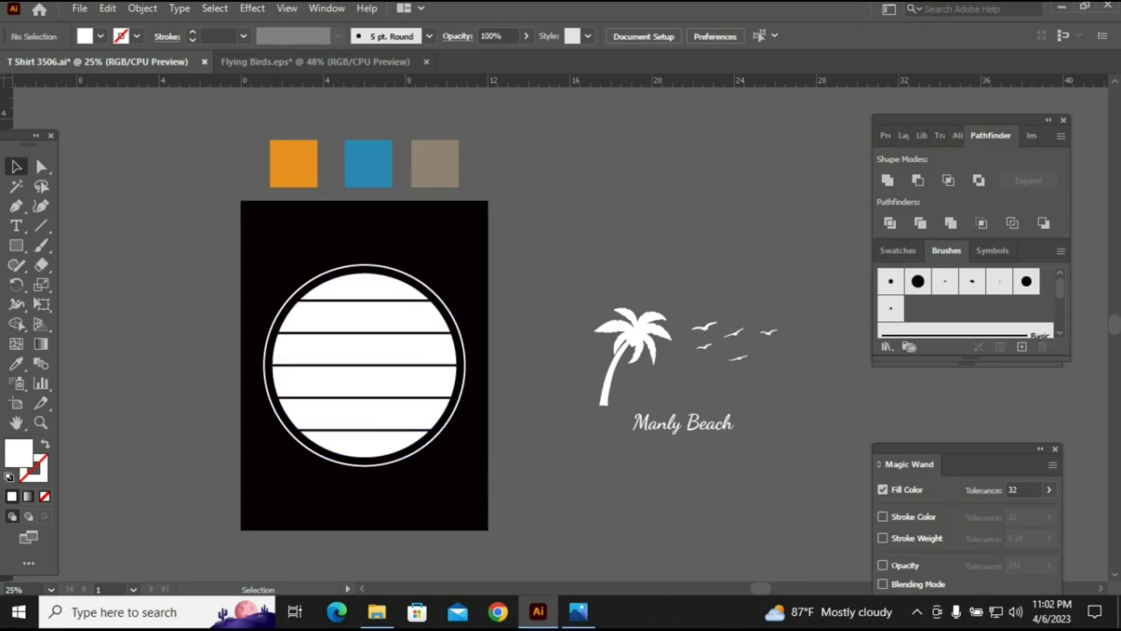
pyautogui.click(365, 443)
pyautogui.press('Delete')
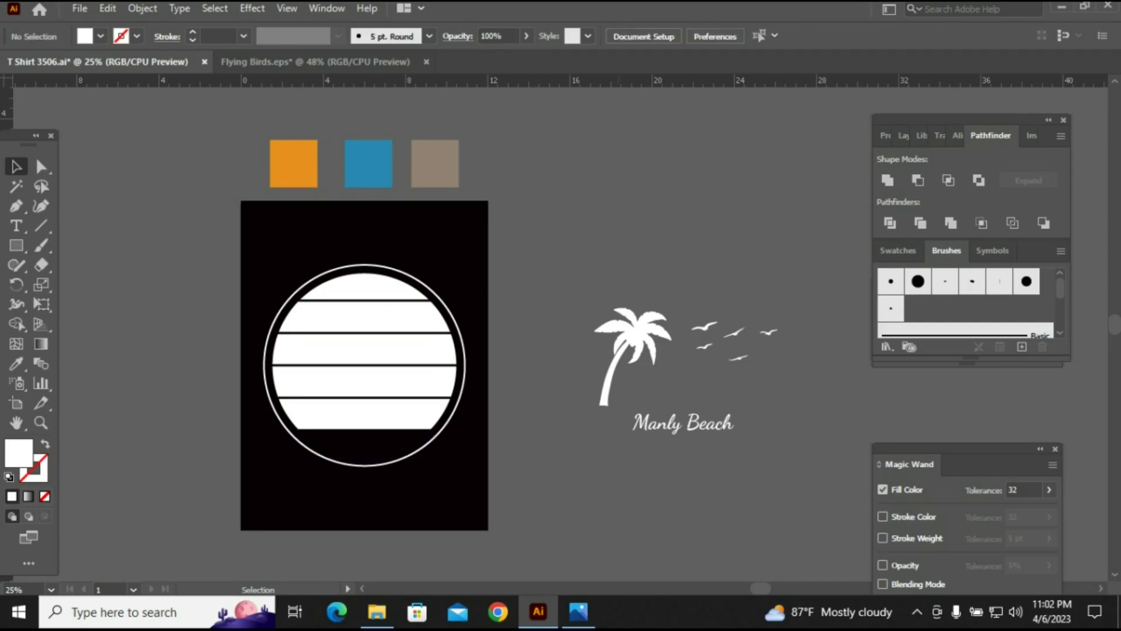
# - Join the remaining white stripes into one compound path (Ctrl+8), then select the palm tree
pyautogui.moveTo(240, 269); pyautogui.dragTo(561, 466)
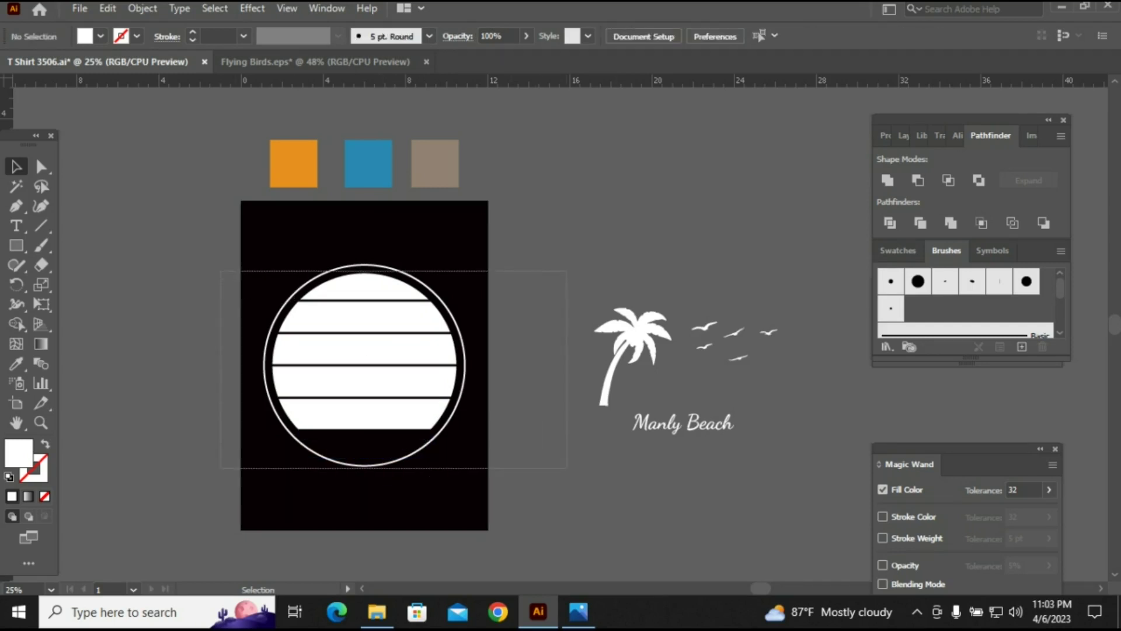
pyautogui.press('a')
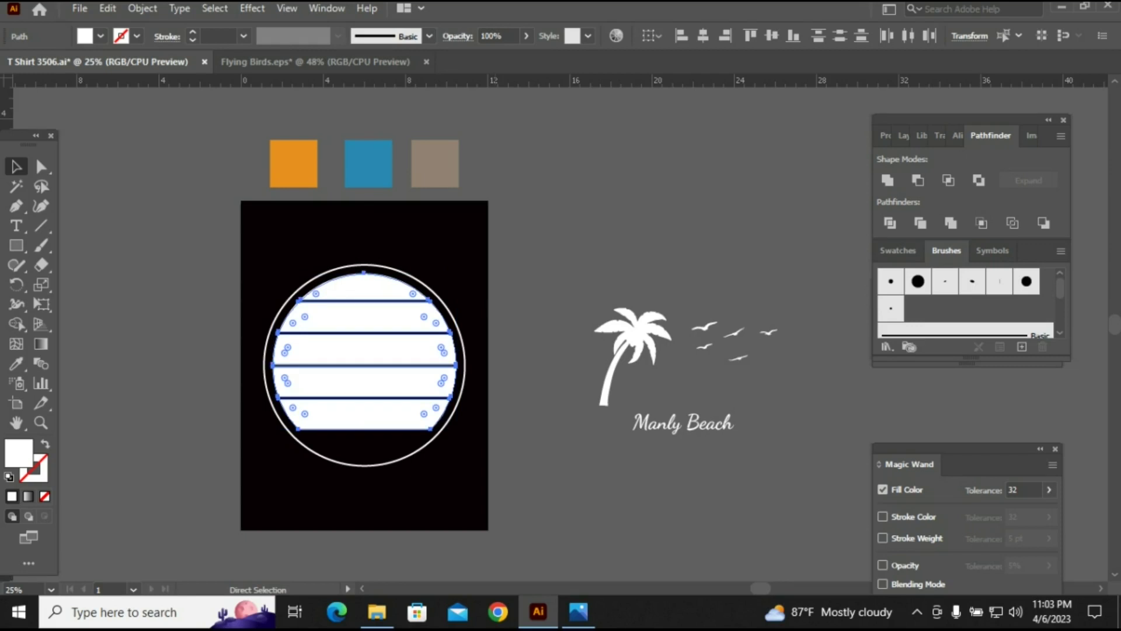
pyautogui.hotkey('ctrl', '8')
pyautogui.press('v')
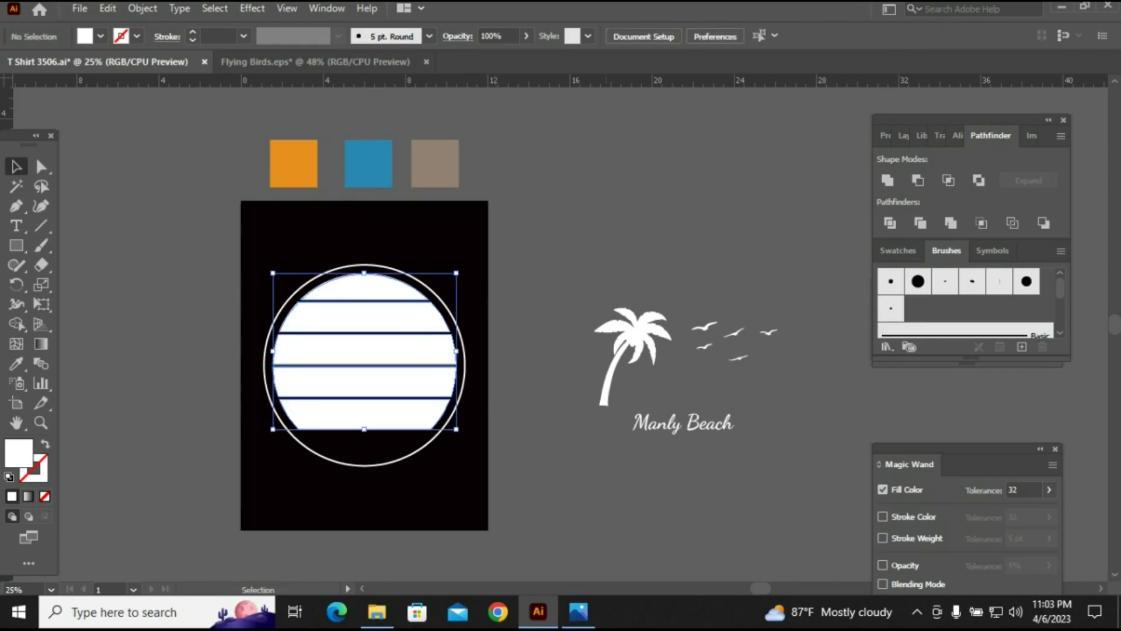
pyautogui.click(554, 263)
pyautogui.click(631, 350)
pyautogui.click(554, 263)
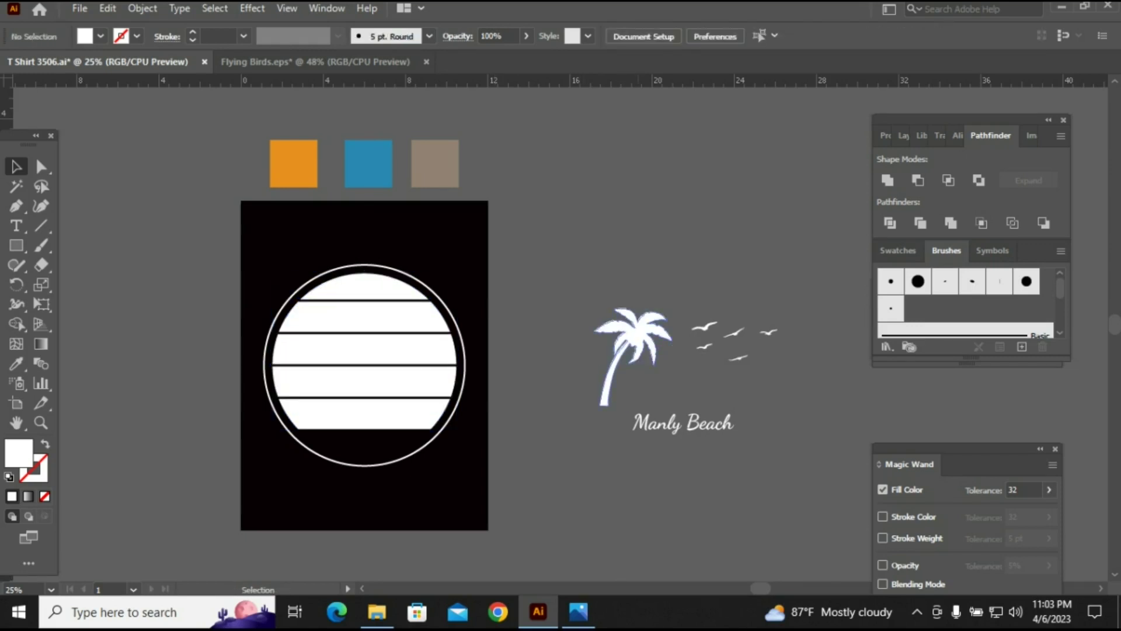
pyautogui.click(631, 350)
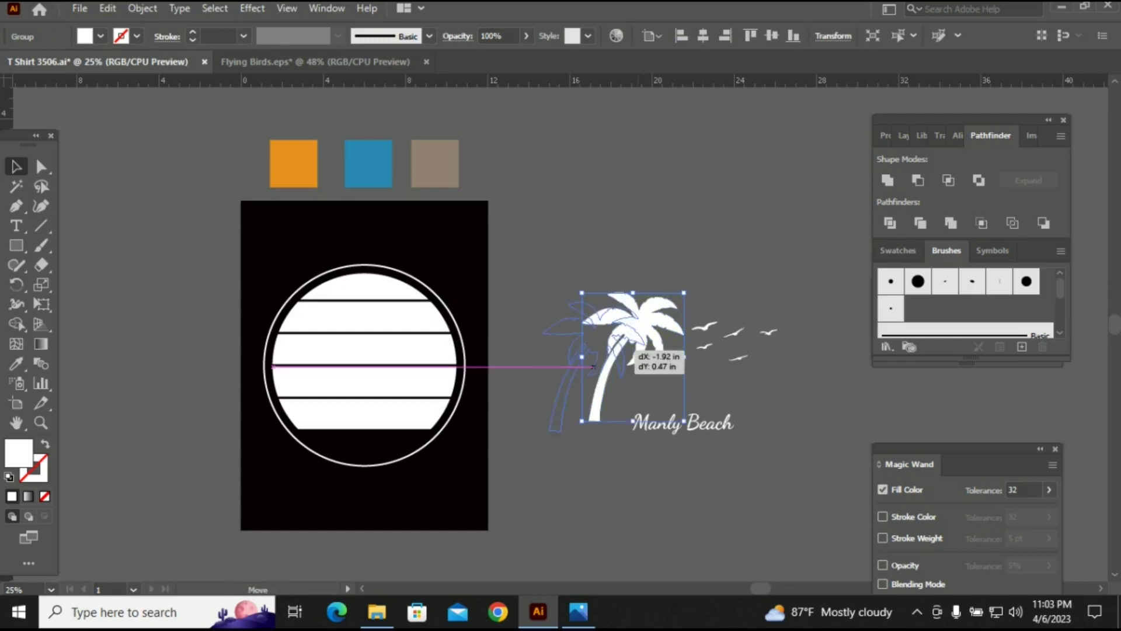
# - Enlarge the palm tree, move it onto the striped circle, and fill it black
pyautogui.moveTo(669, 337)
pyautogui.mouseDown()
pyautogui.moveTo(453, 377)
pyautogui.moveTo(461, 362)
pyautogui.mouseUp()
pyautogui.press('i')
pyautogui.click(362, 502)
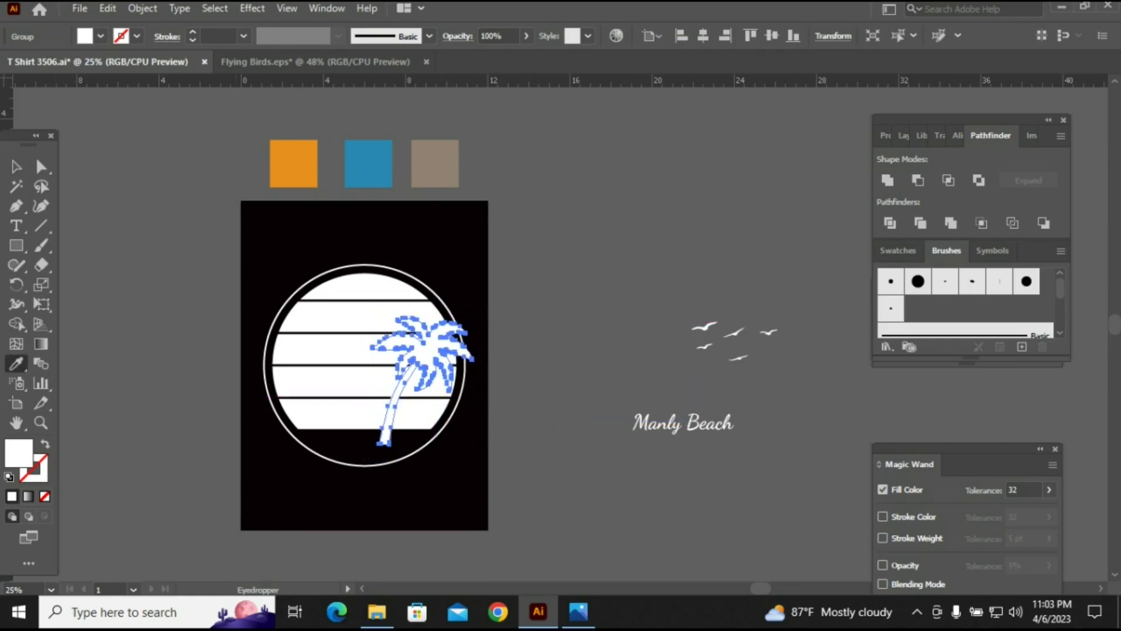
pyautogui.click(16, 167)
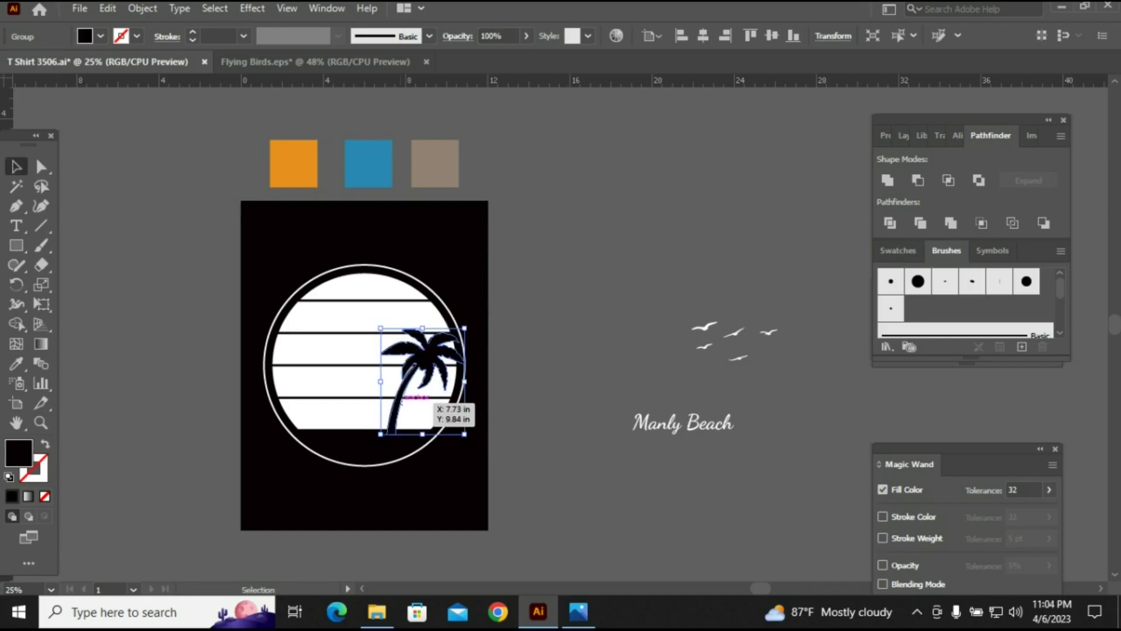
# - Reflect the palm tree vertically and place a mirrored copy on the circle's left side
pyautogui.rightClick(403, 405)
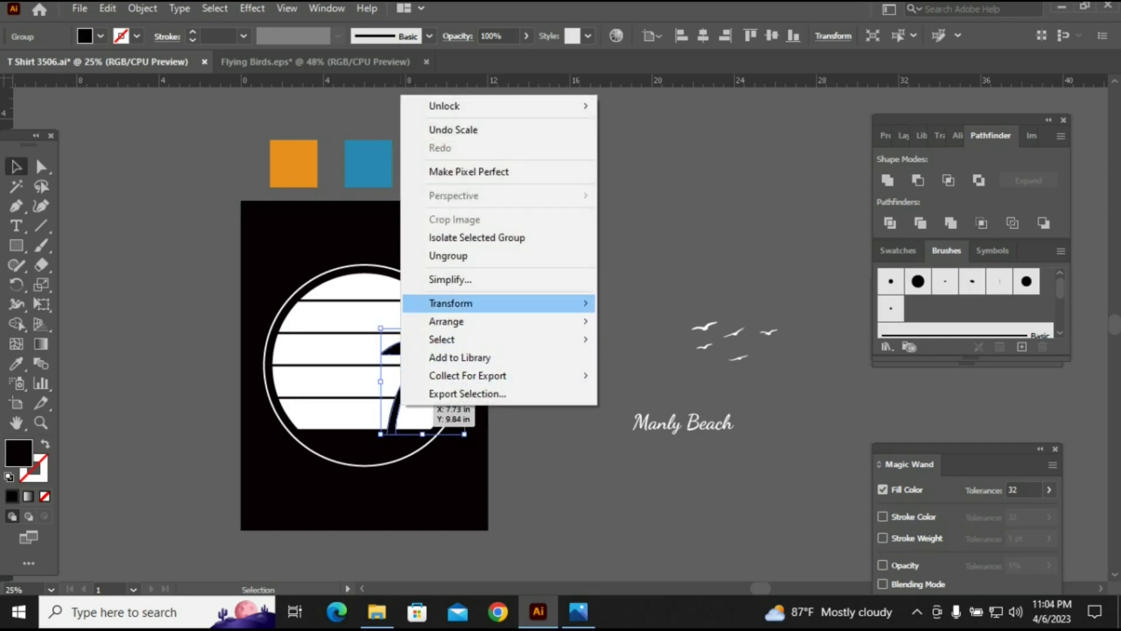
pyautogui.moveTo(498, 303)
pyautogui.click(639, 363)
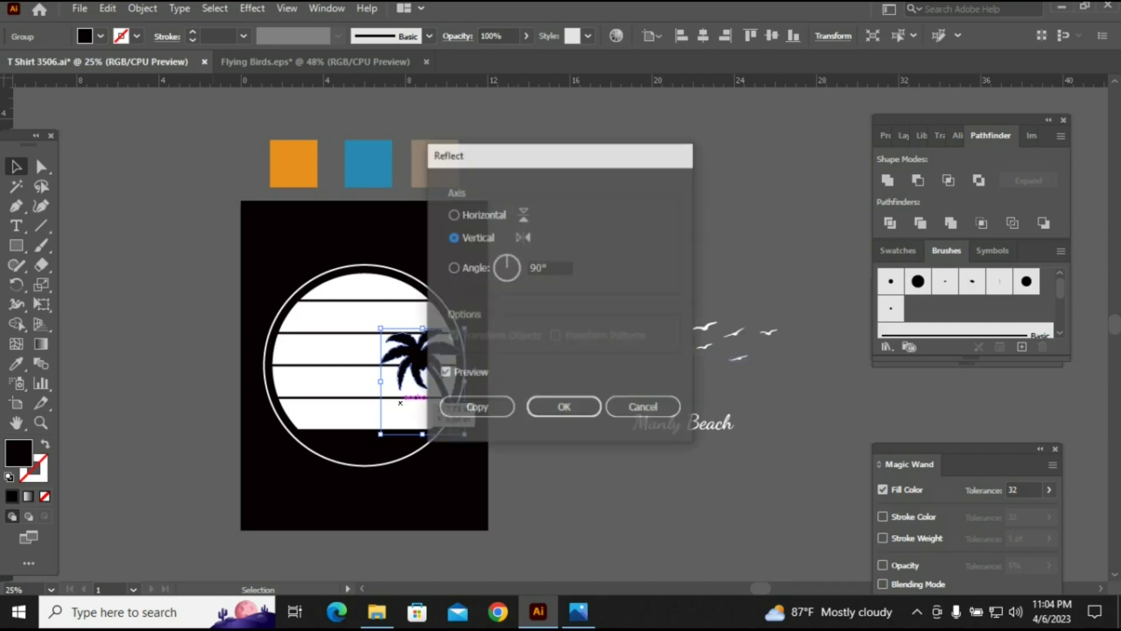
pyautogui.press('Return')
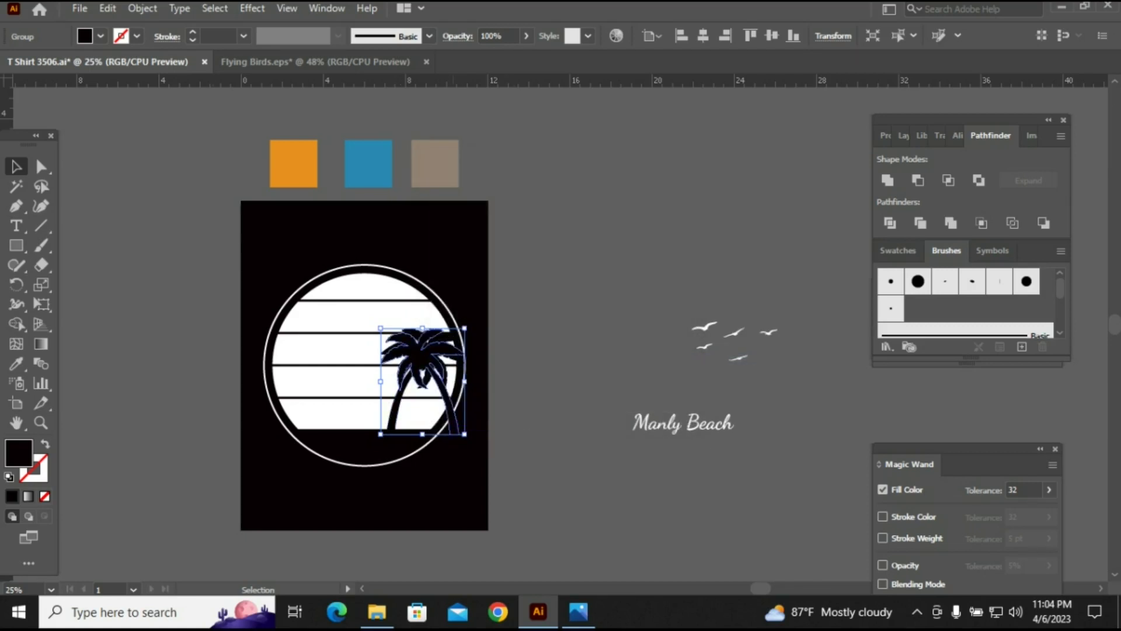
pyautogui.moveTo(422, 381); pyautogui.dragTo(305, 387)
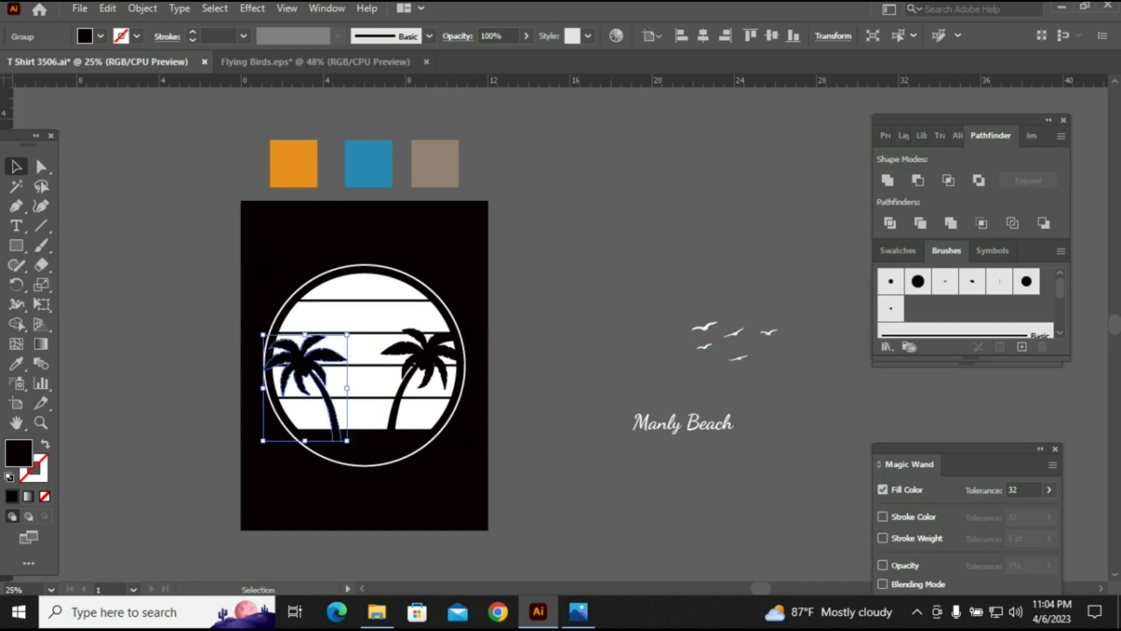
pyautogui.hotkey('ctrl', 'shift', 'a')
pyautogui.moveTo(651, 279); pyautogui.dragTo(690, 321)
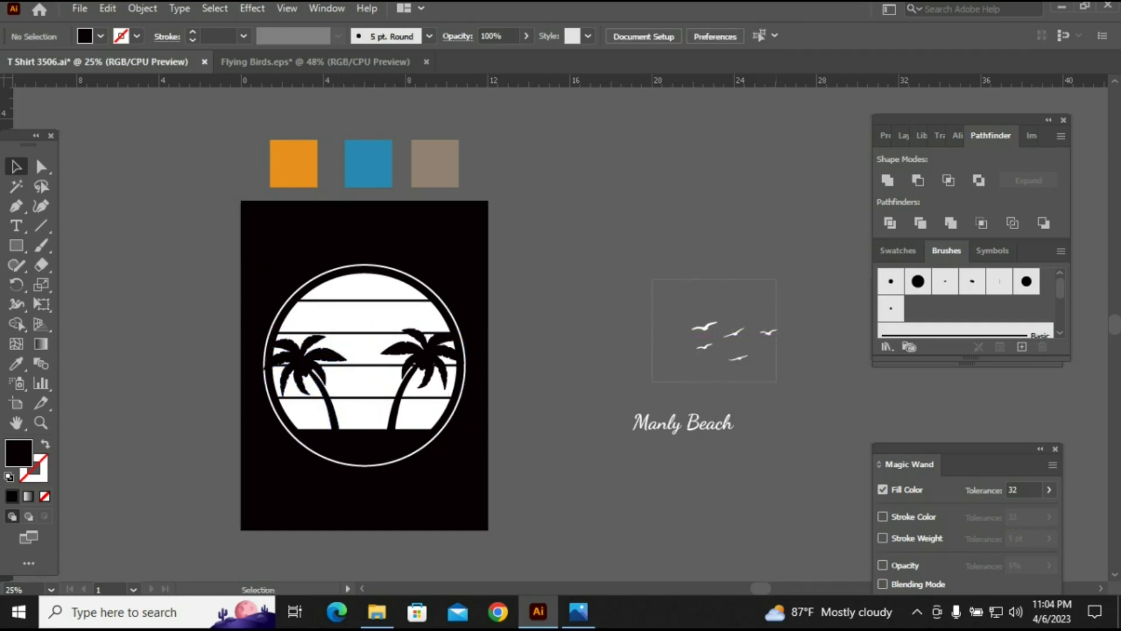
# - Reflect the bird group vertically, fill it black, and move it into the top of the circle
pyautogui.moveTo(777, 382); pyautogui.dragTo(777, 382)
pyautogui.rightClick(742, 338)
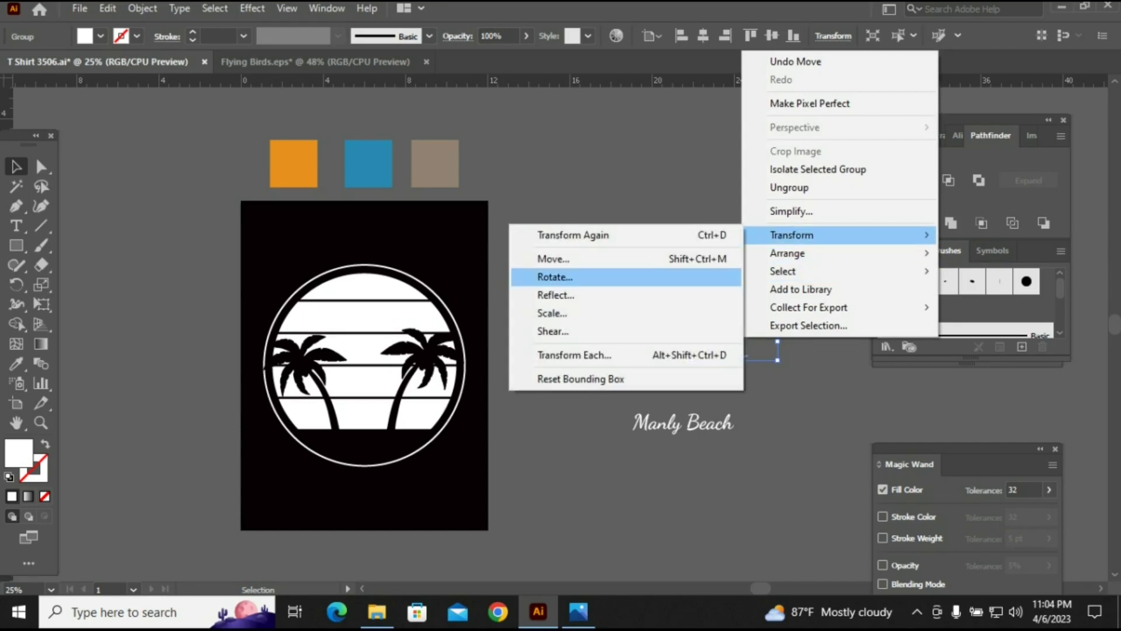
pyautogui.click(556, 294)
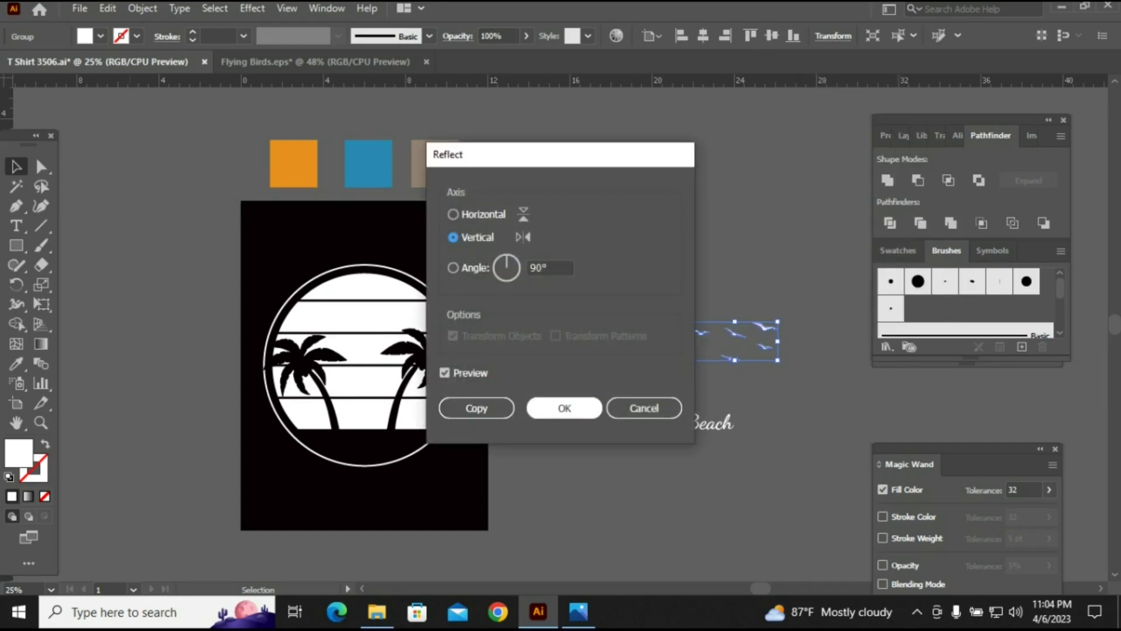
pyautogui.press('Return')
pyautogui.press('i')
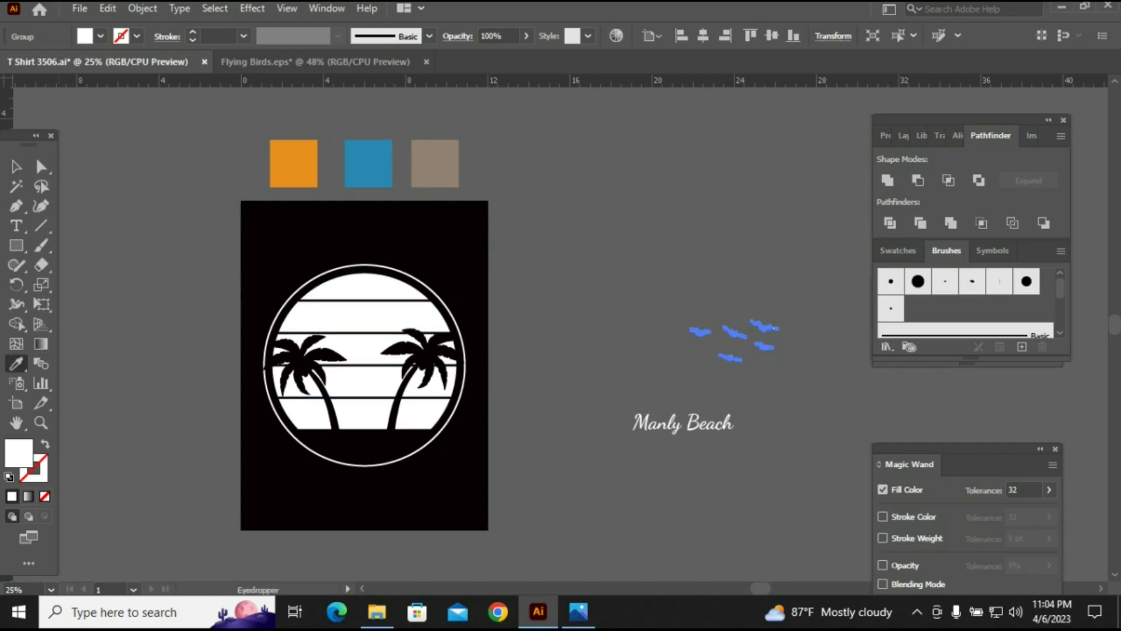
pyautogui.click(402, 409)
pyautogui.press('v')
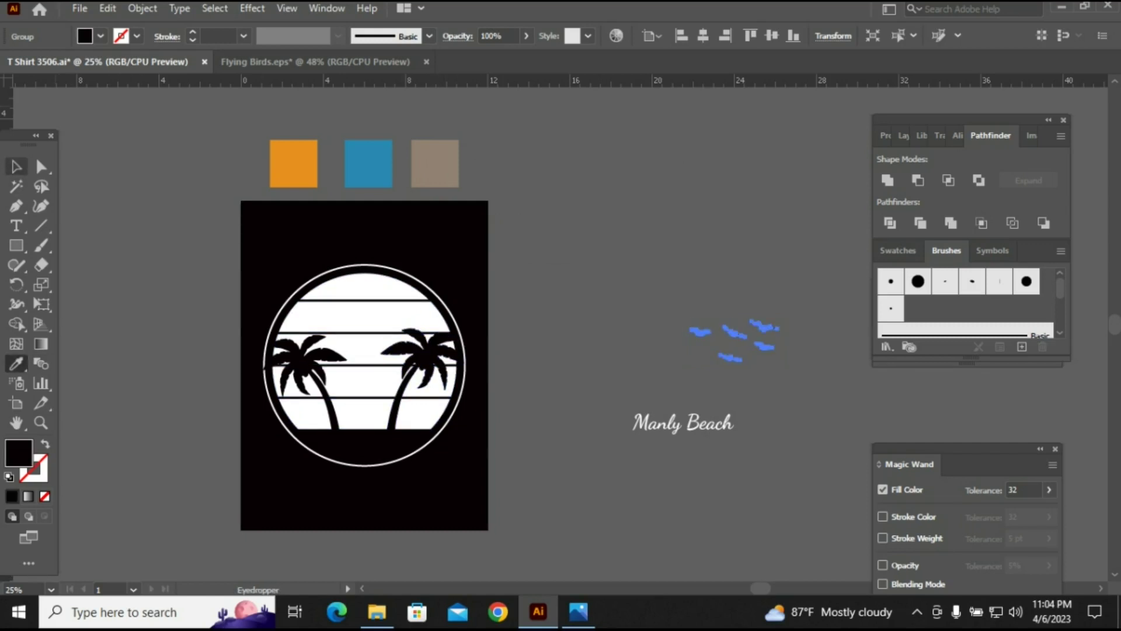
pyautogui.press('v')
pyautogui.moveTo(730, 358); pyautogui.dragTo(364, 323)
pyautogui.hotkey('ctrl', 'shift', 'a')
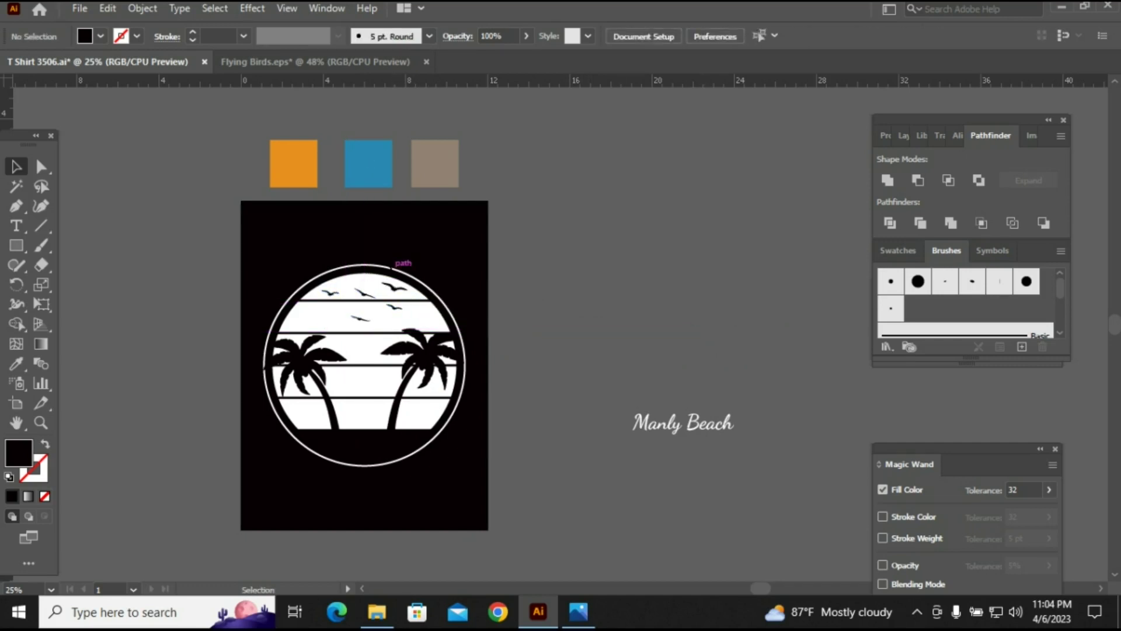
# - Subtract the stripe lines from the sun circle with Minus Front, then switch to Chrome
pyautogui.moveTo(207, 254); pyautogui.dragTo(548, 549)
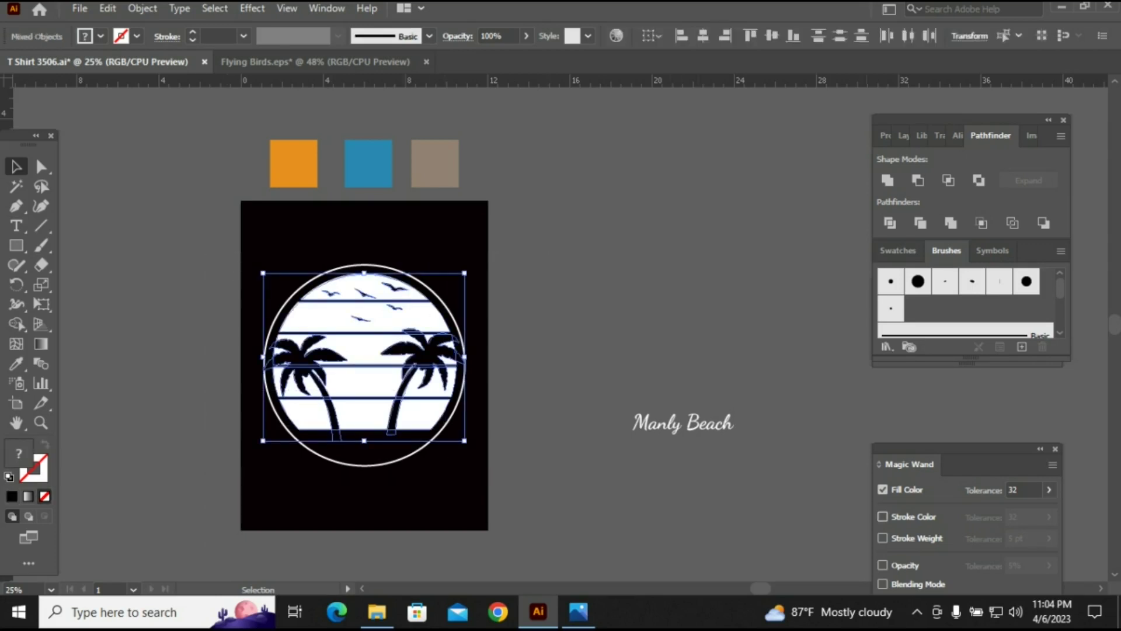
pyautogui.click(918, 180)
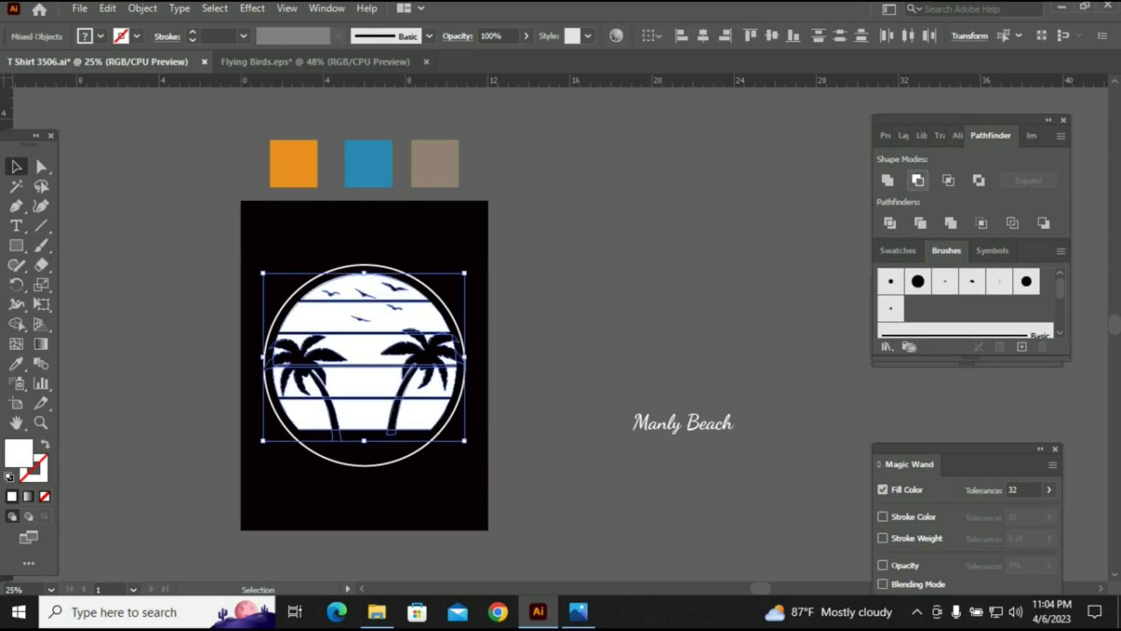
pyautogui.hotkey('ctrl', 'shift', 'a')
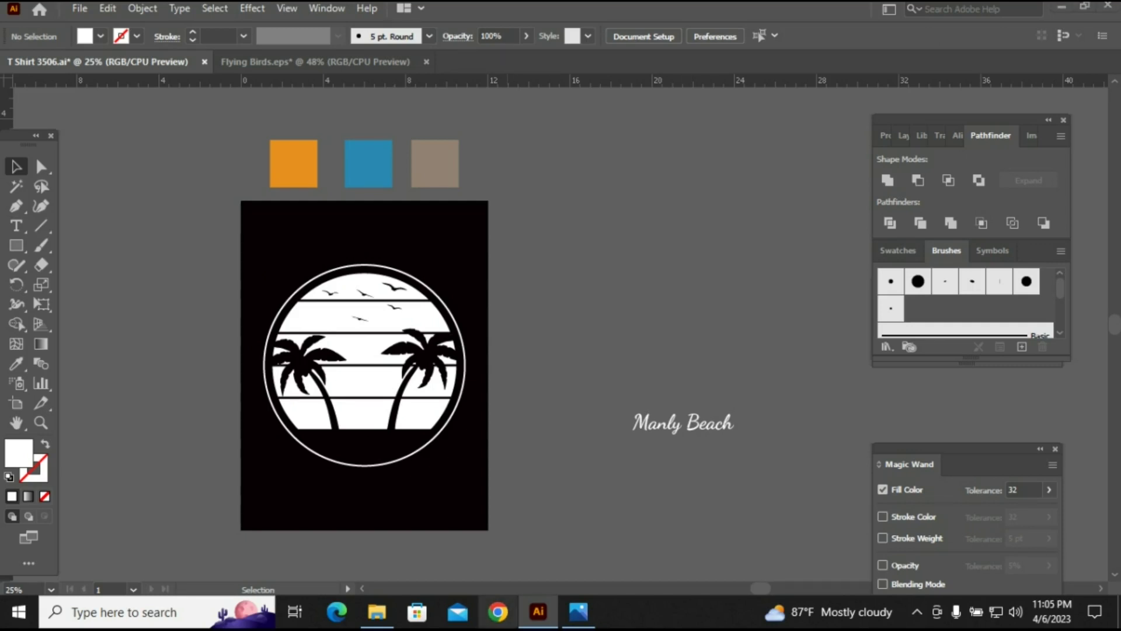
pyautogui.click(498, 611)
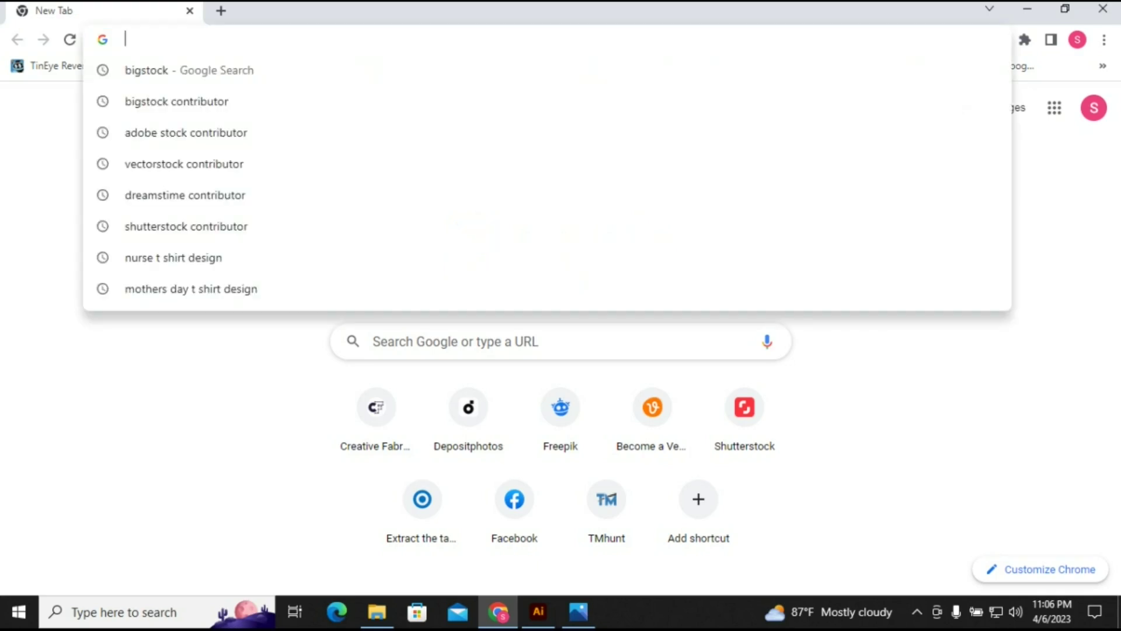
# - Go to freepik.com and search for 'grunge effect'
pyautogui.write('f')
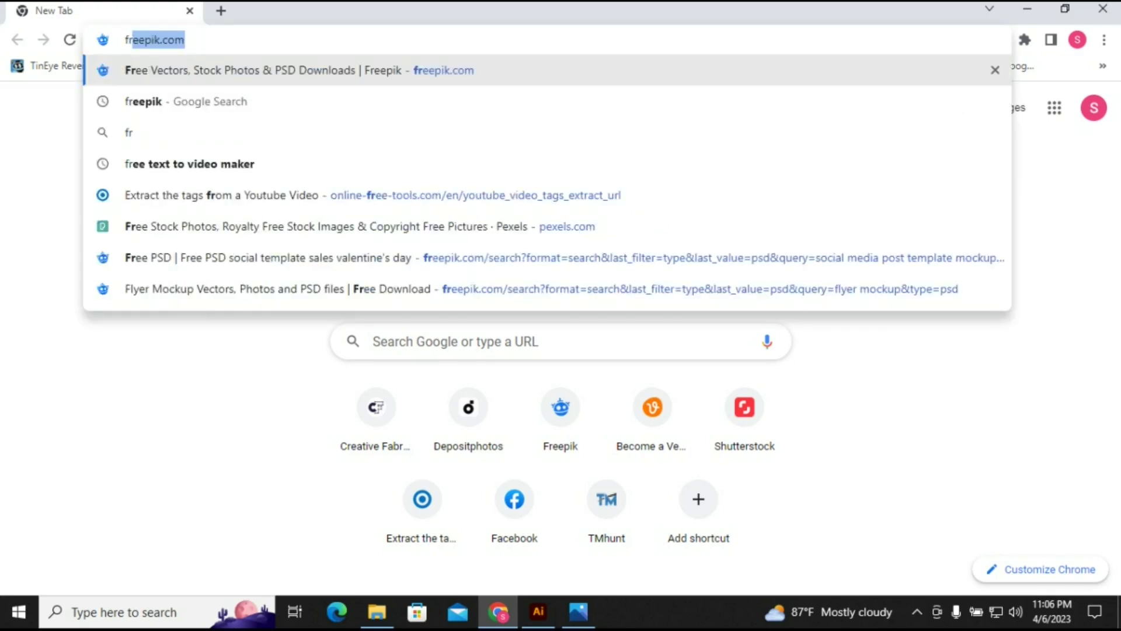
pyautogui.write('re')
pyautogui.press('Return')
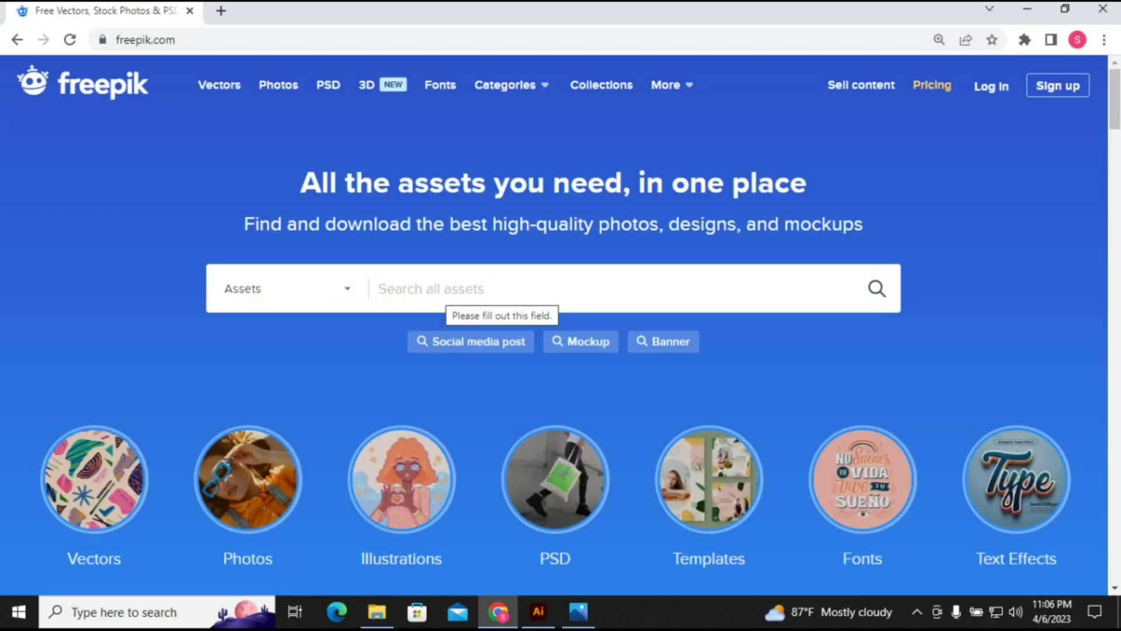
pyautogui.write('gr')
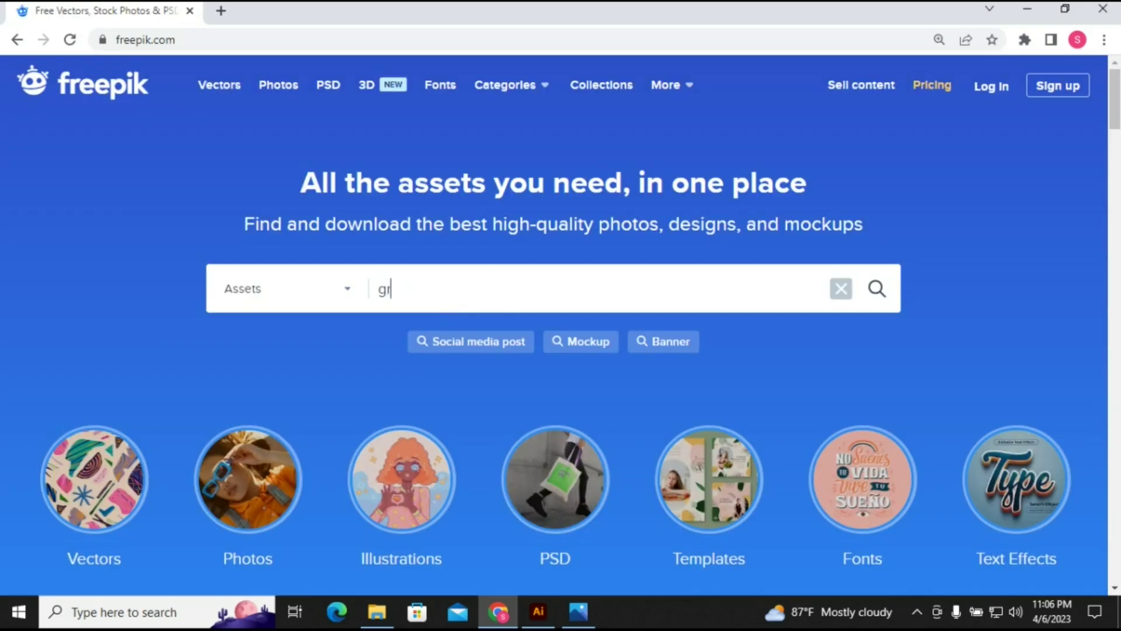
pyautogui.write('unge ')
pyautogui.write('effect')
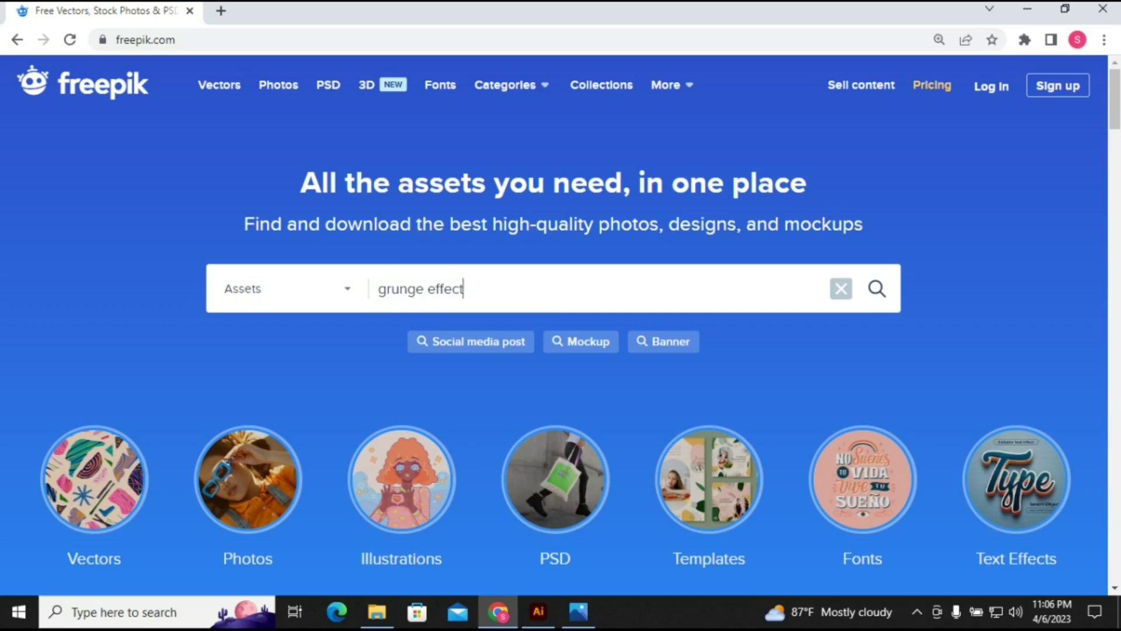
pyautogui.press('Return')
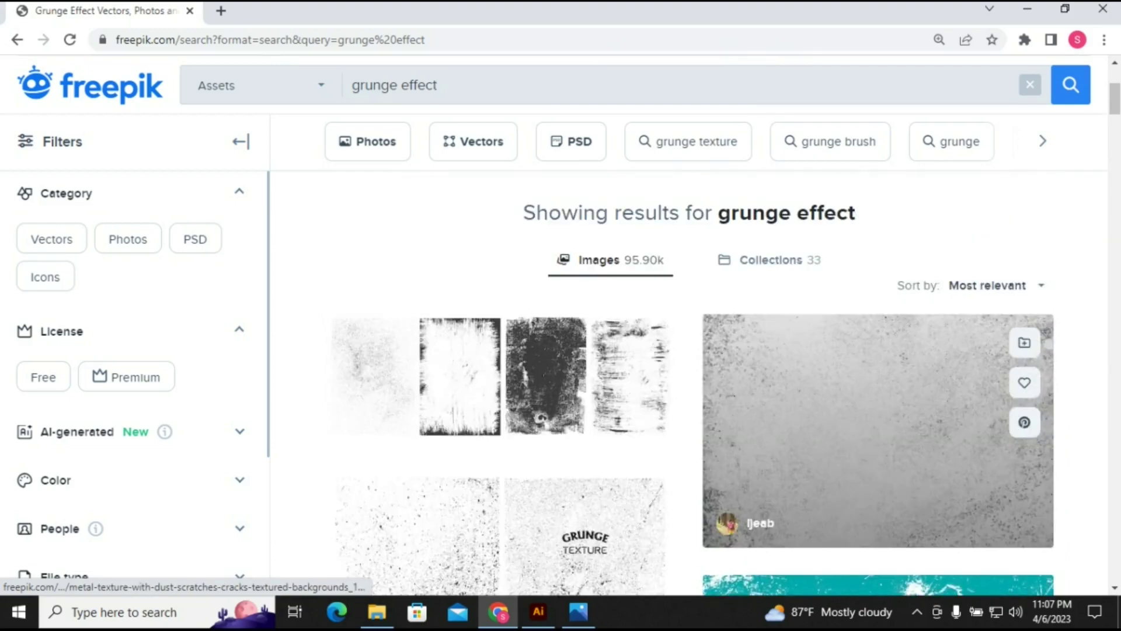
# - Scroll the grunge effect results and open the grunge textures collection
pyautogui.scroll(-3, 689, 379)
pyautogui.scroll(-2, 689, 379)
pyautogui.scroll(4, 875, 292)
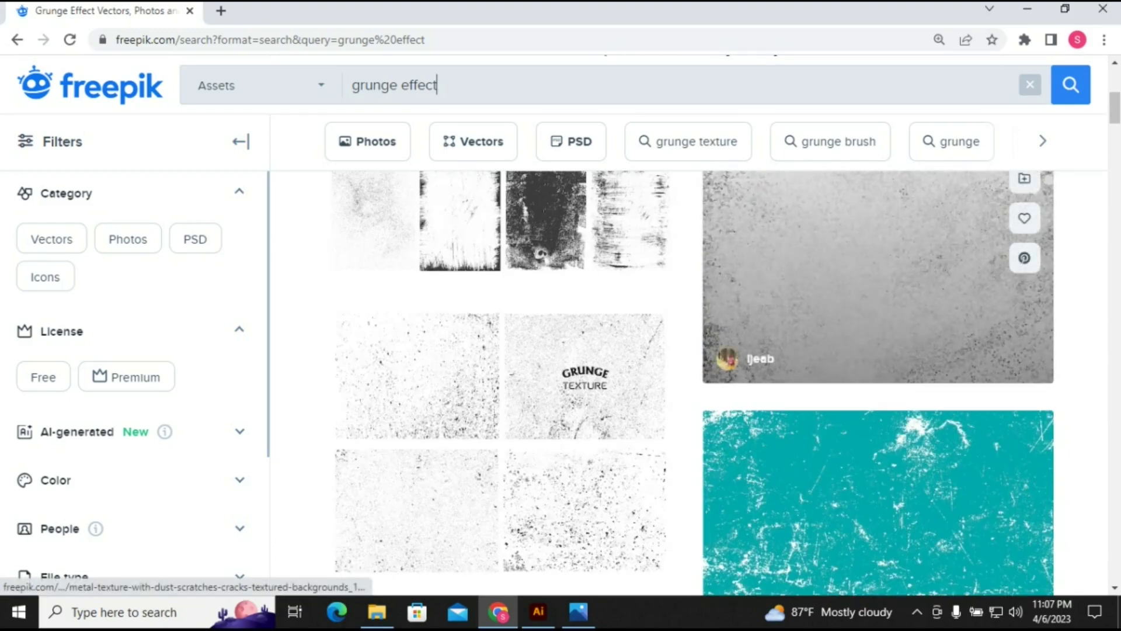
pyautogui.scroll(-1, 497, 351)
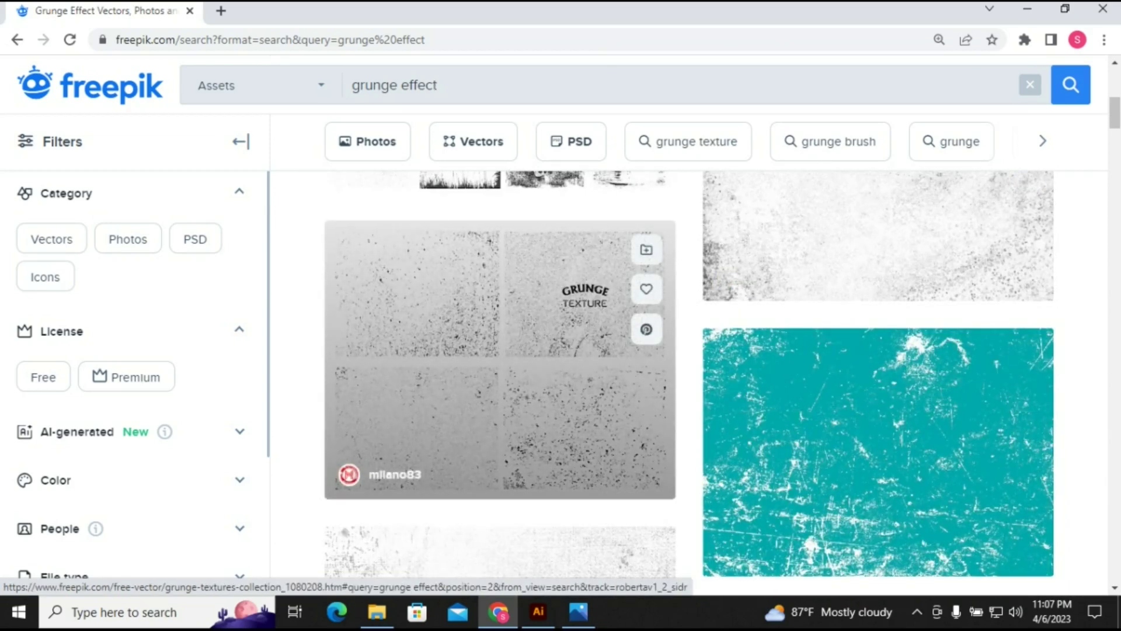
pyautogui.click(499, 359)
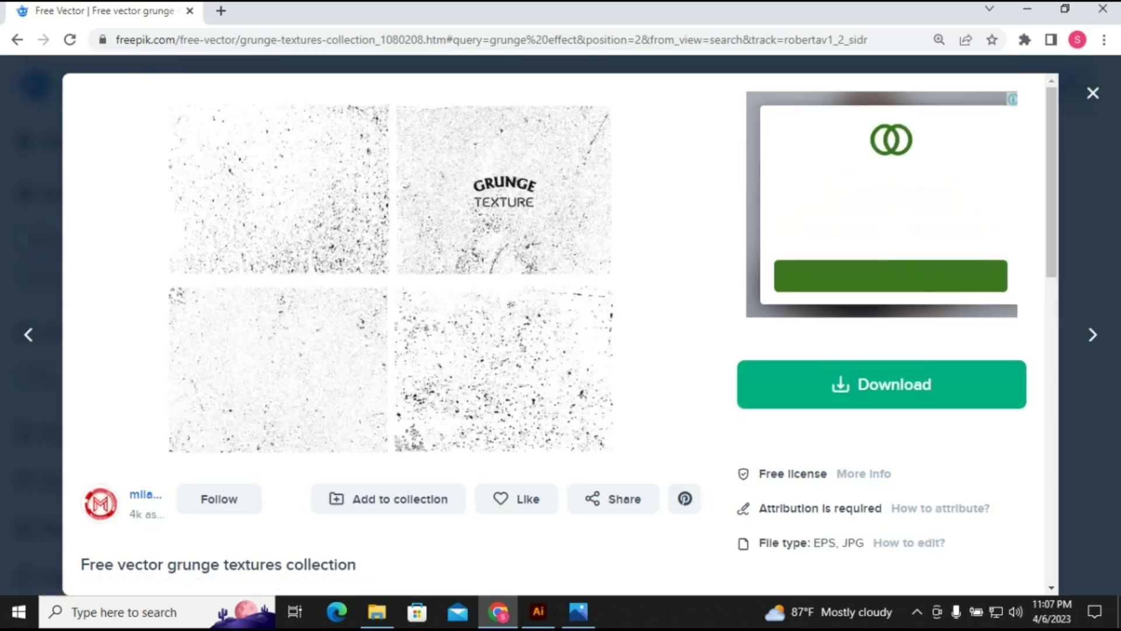
# - Download the free grunge textures collection and extract the zip with WinRAR
pyautogui.scroll(-7, 560, 333)
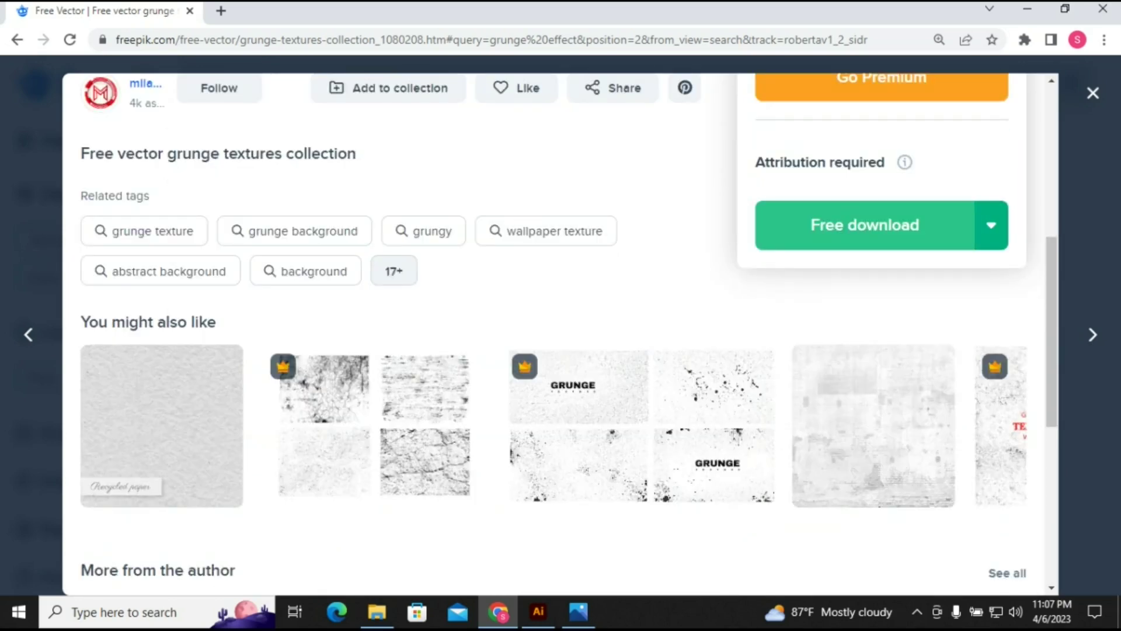
pyautogui.click(864, 225)
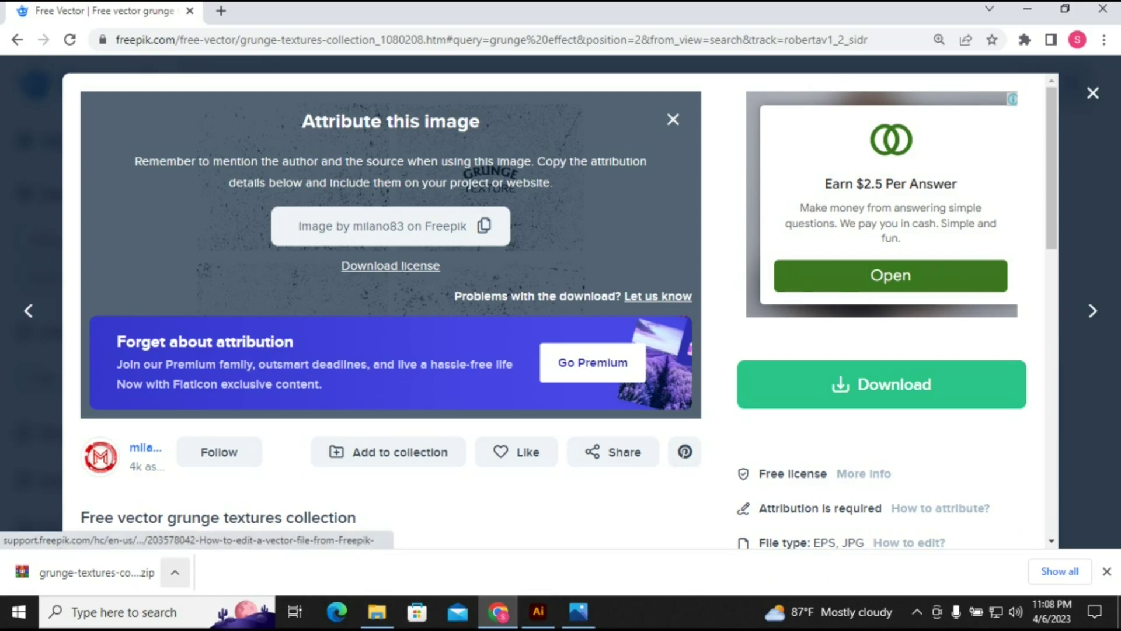
pyautogui.click(174, 573)
pyautogui.click(193, 466)
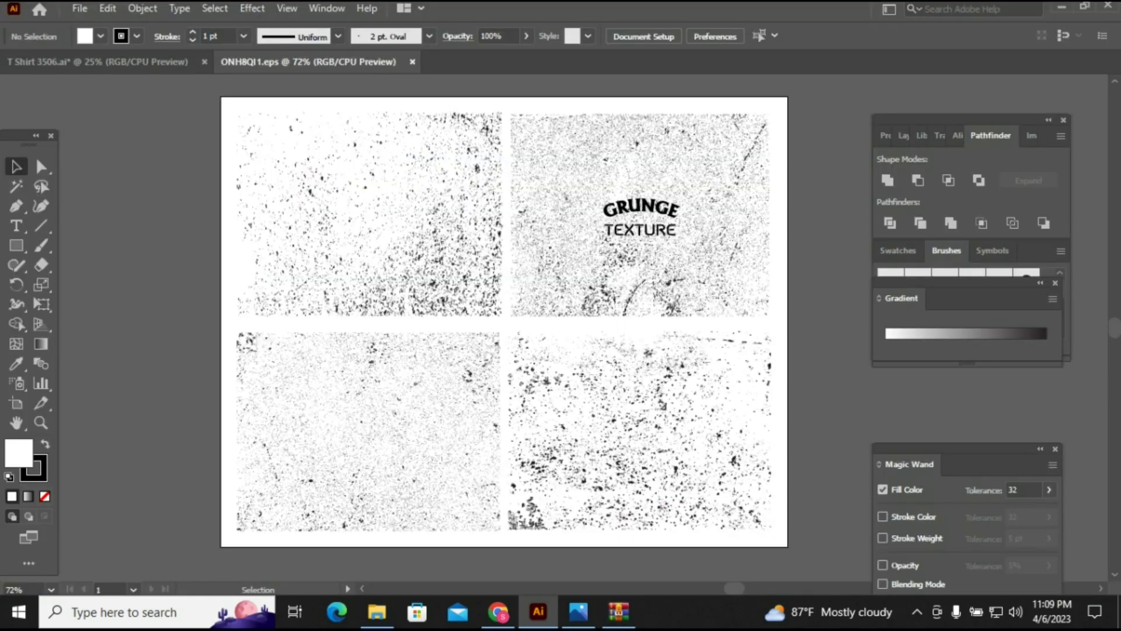
# - Drag the top-left grunge texture group from ONH8QI1.eps into the T-shirt document
pyautogui.click(432, 132)
pyautogui.click(432, 132)
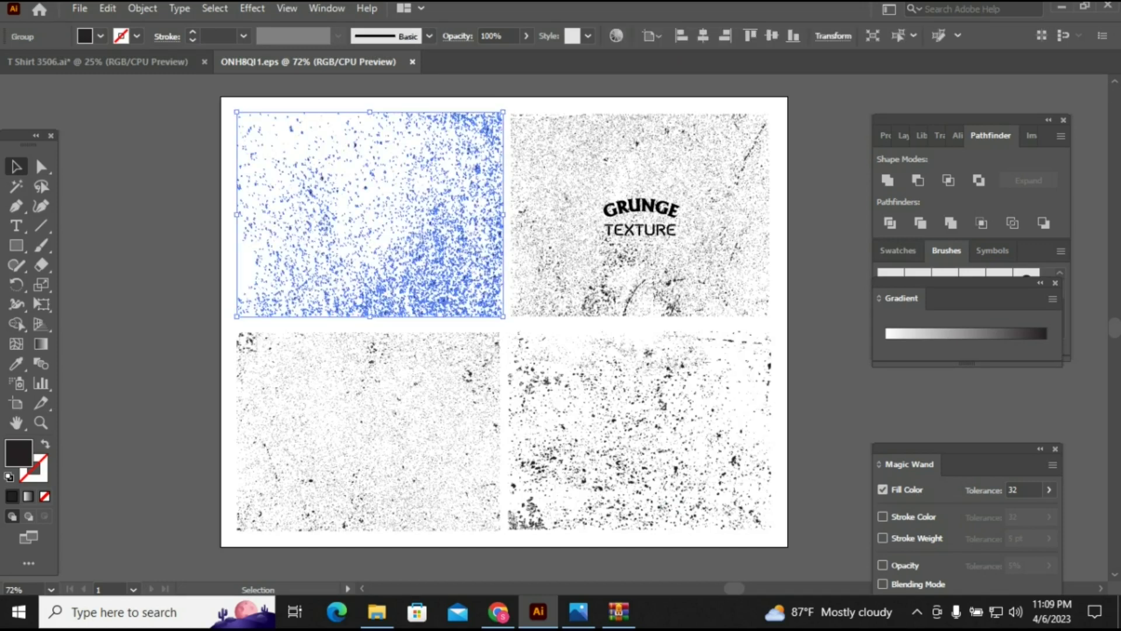
pyautogui.moveTo(432, 131)
pyautogui.mouseDown()
pyautogui.moveTo(98, 61)
pyautogui.moveTo(671, 251)
pyautogui.mouseUp()
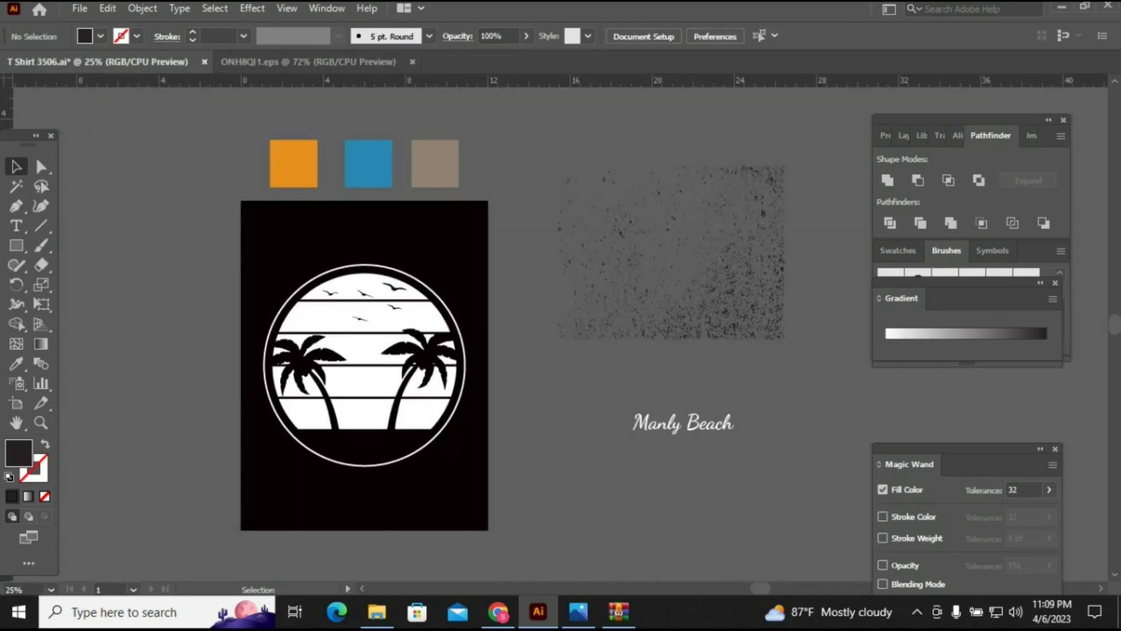
# - Make the white palm-tree sun artwork a single compound path
pyautogui.click(364, 350)
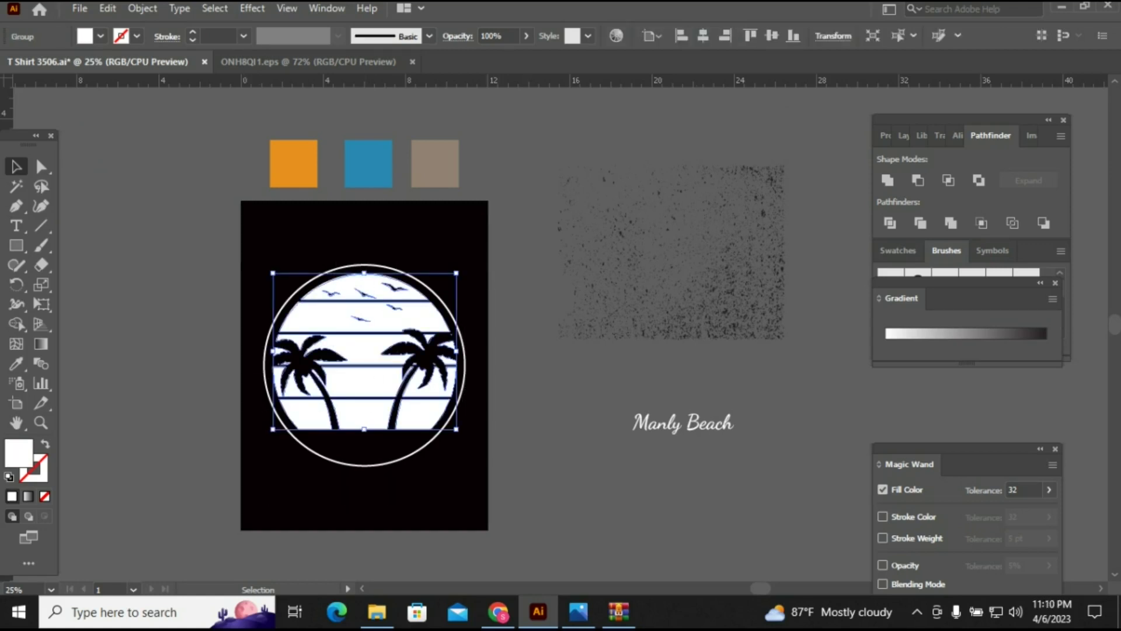
pyautogui.press('ctrl')
pyautogui.hotkey('ctrl', '8')
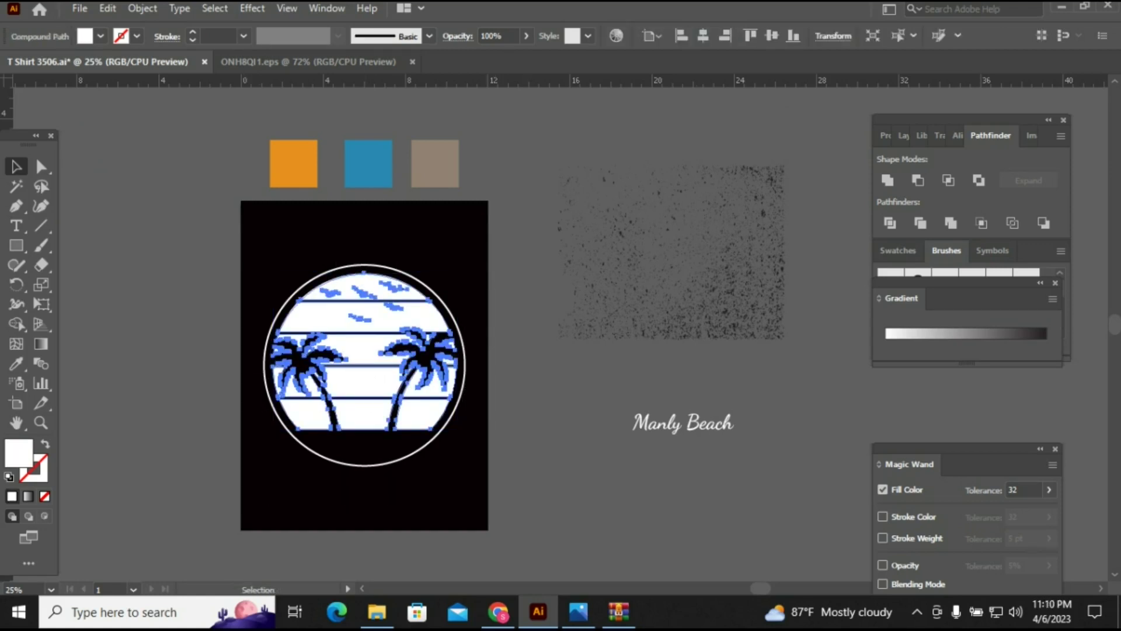
pyautogui.hotkey('ctrl', 'shift', 'a')
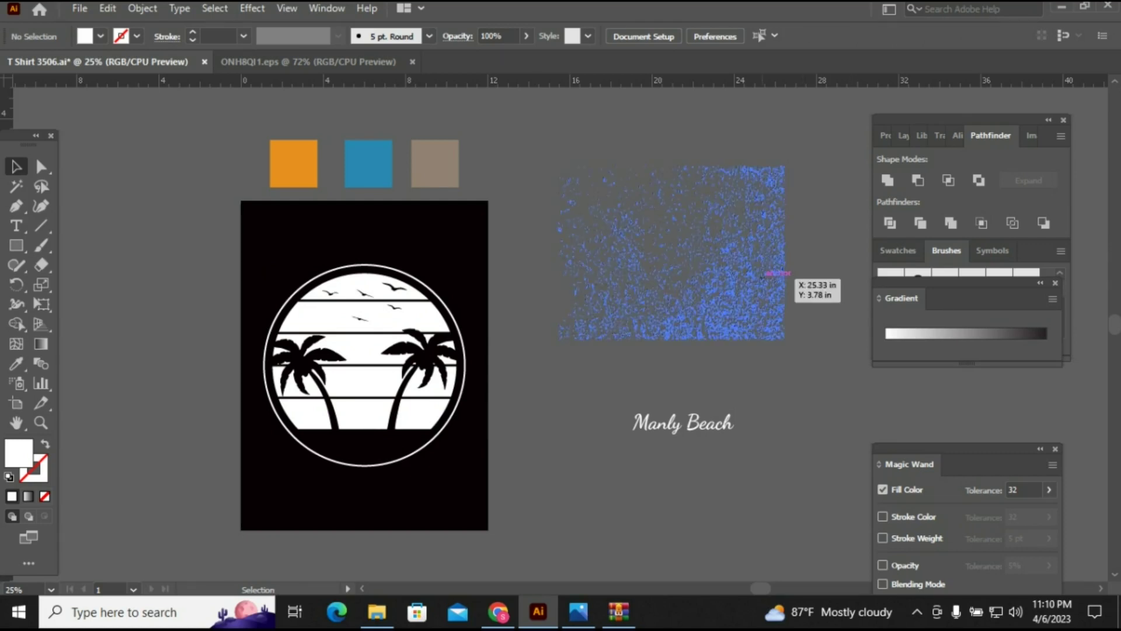
# - Subtract the grunge texture placed over the sun with Minus Front, then ungroup the result
pyautogui.moveTo(762, 274); pyautogui.dragTo(453, 381)
pyautogui.hotkey('ctrl', 'shift', 'a')
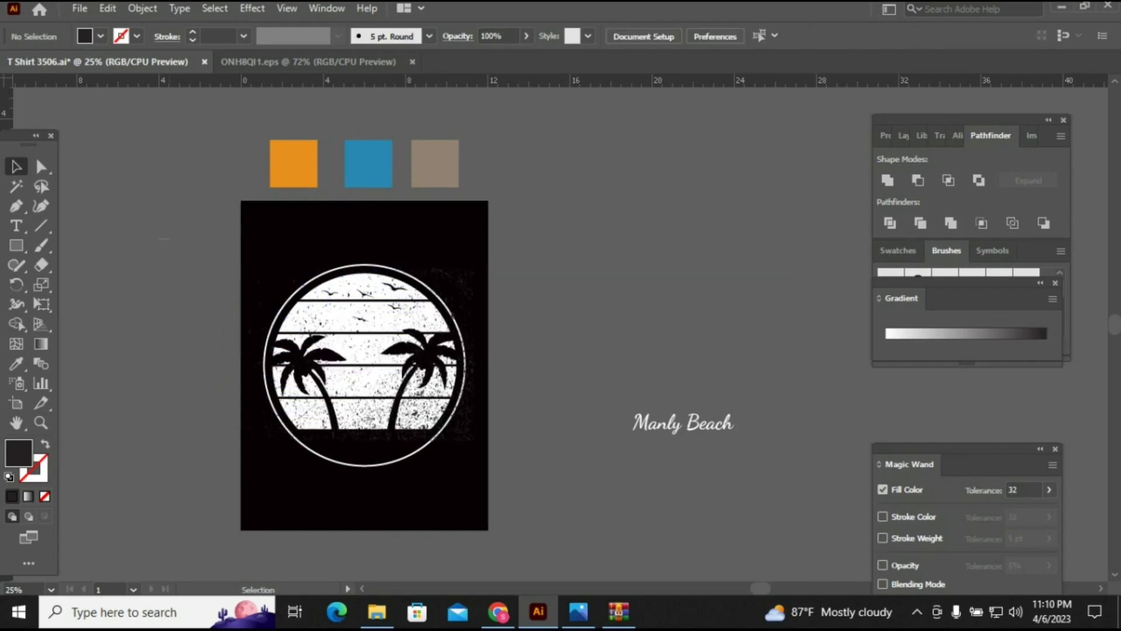
pyautogui.moveTo(164, 239); pyautogui.dragTo(493, 514)
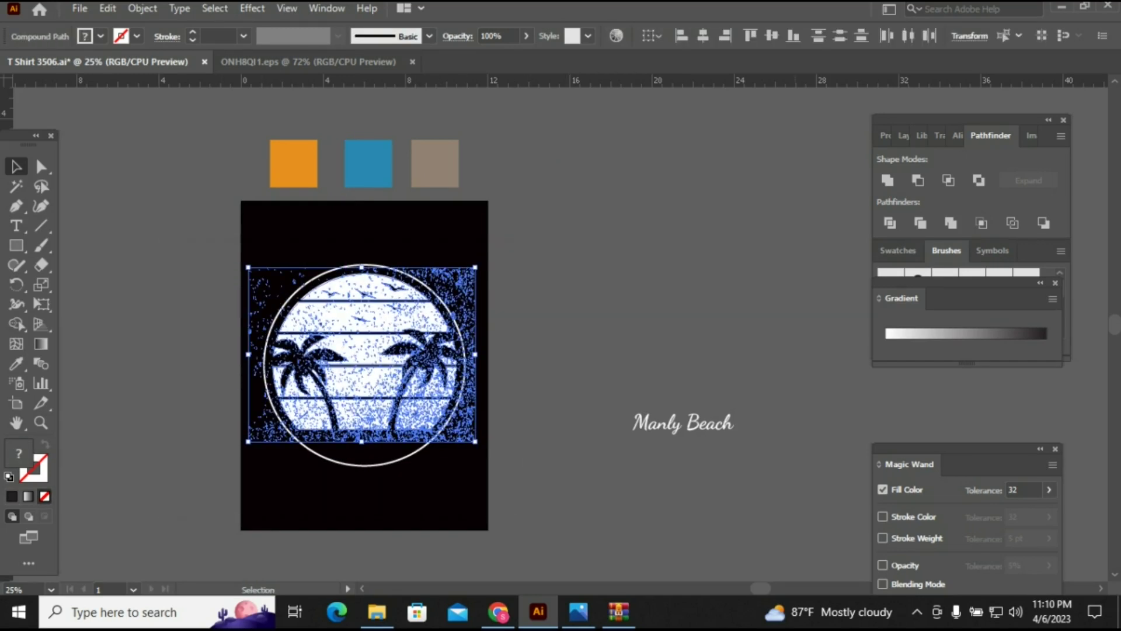
pyautogui.click(917, 180)
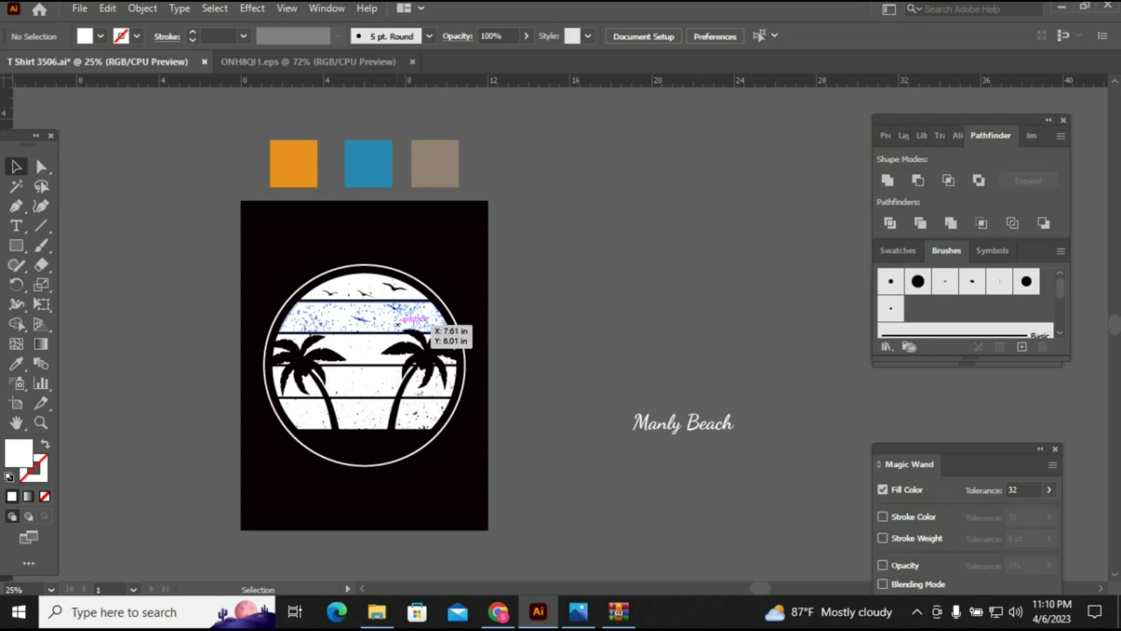
pyautogui.click(397, 325)
pyautogui.rightClick(397, 324)
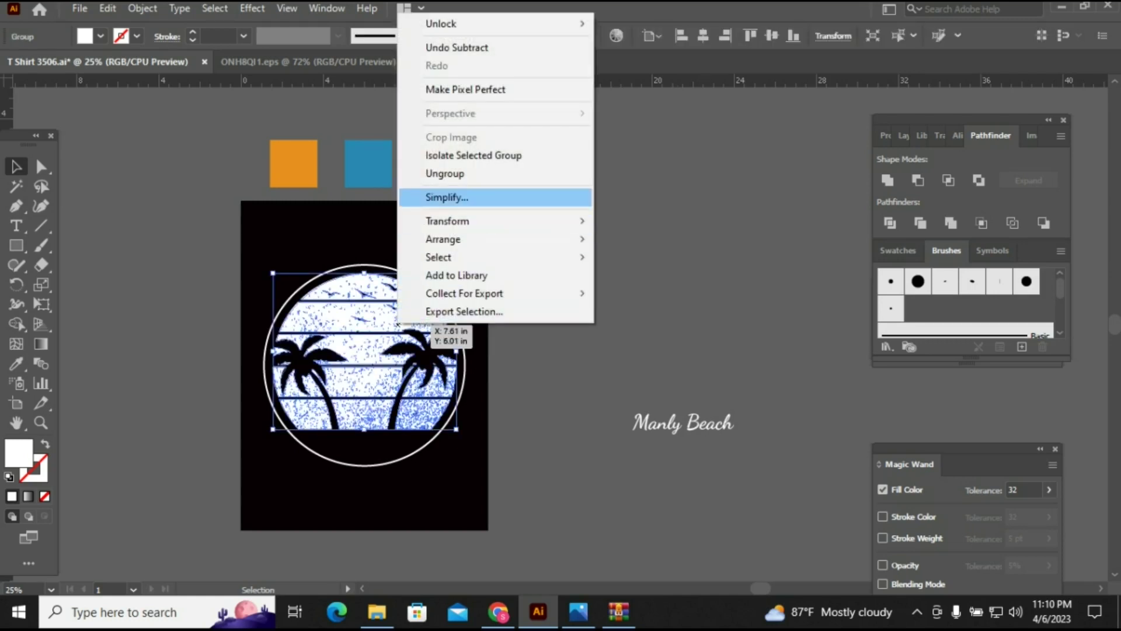
pyautogui.click(445, 173)
pyautogui.hotkey('ctrl', 'shift', 'a')
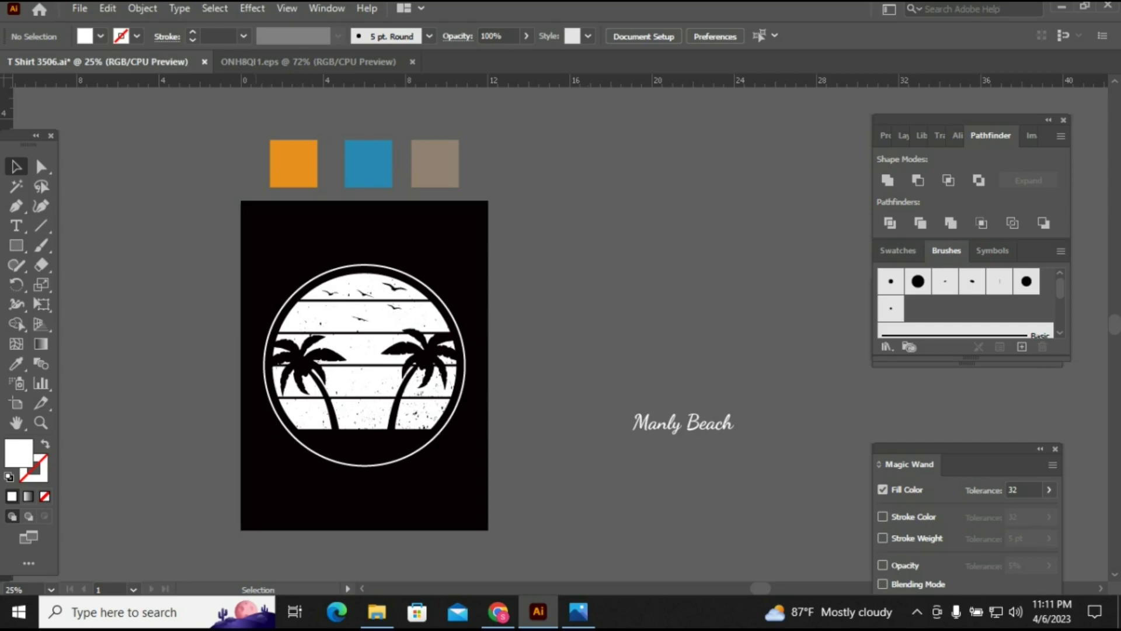
# - Colour the sun's bottom stripe tan by sampling the tan swatch
pyautogui.moveTo(254, 396); pyautogui.dragTo(488, 474)
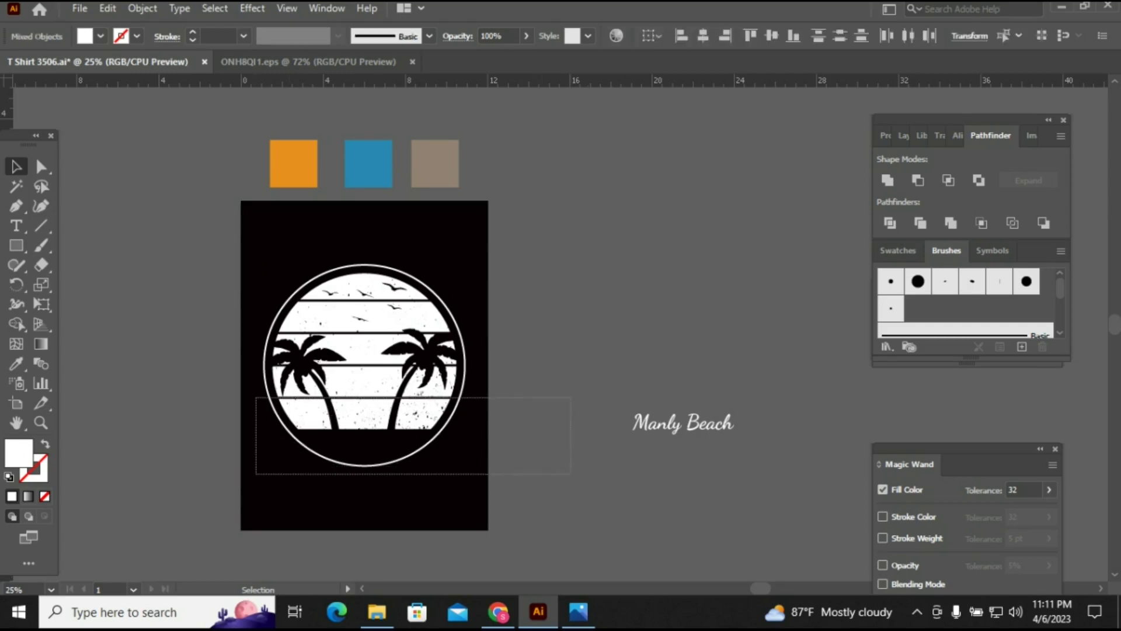
pyautogui.press('i')
pyautogui.click(435, 164)
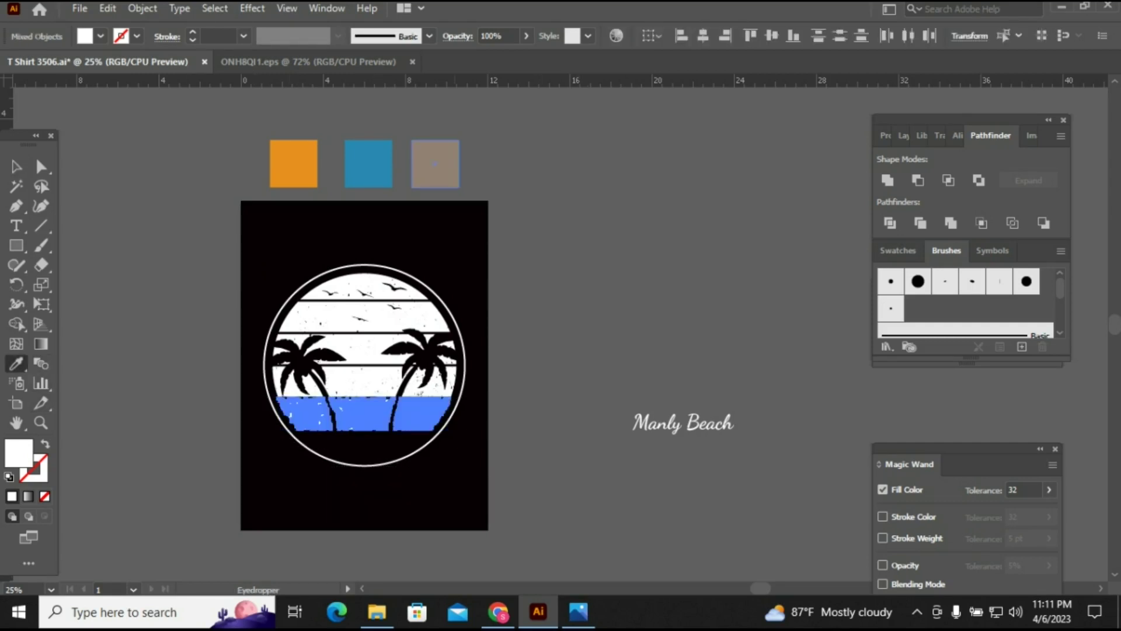
pyautogui.click(435, 164)
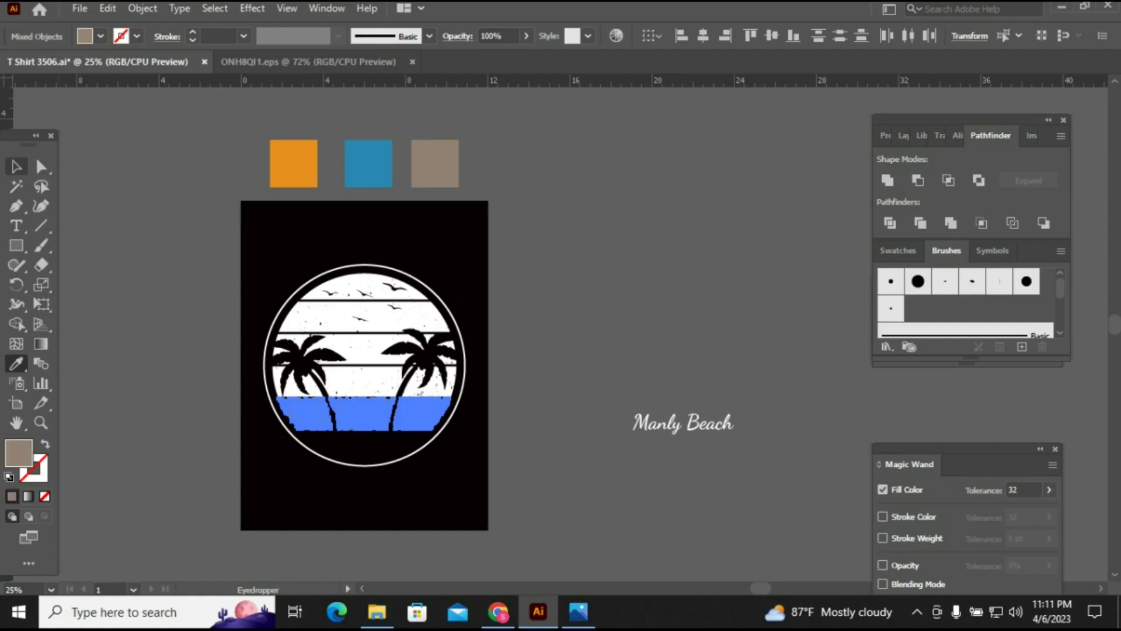
pyautogui.press('v')
pyautogui.hotkey('ctrl', 'shift', 'a')
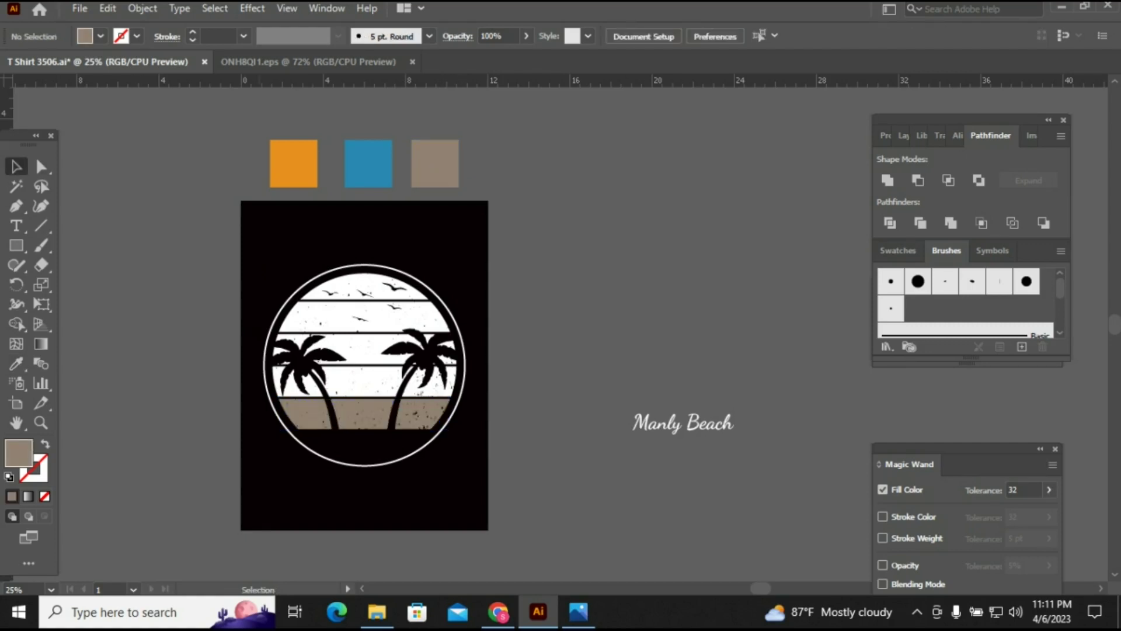
# - Colour the stripes behind the palm trees blue from the blue swatch
pyautogui.moveTo(258, 335); pyautogui.dragTo(503, 398)
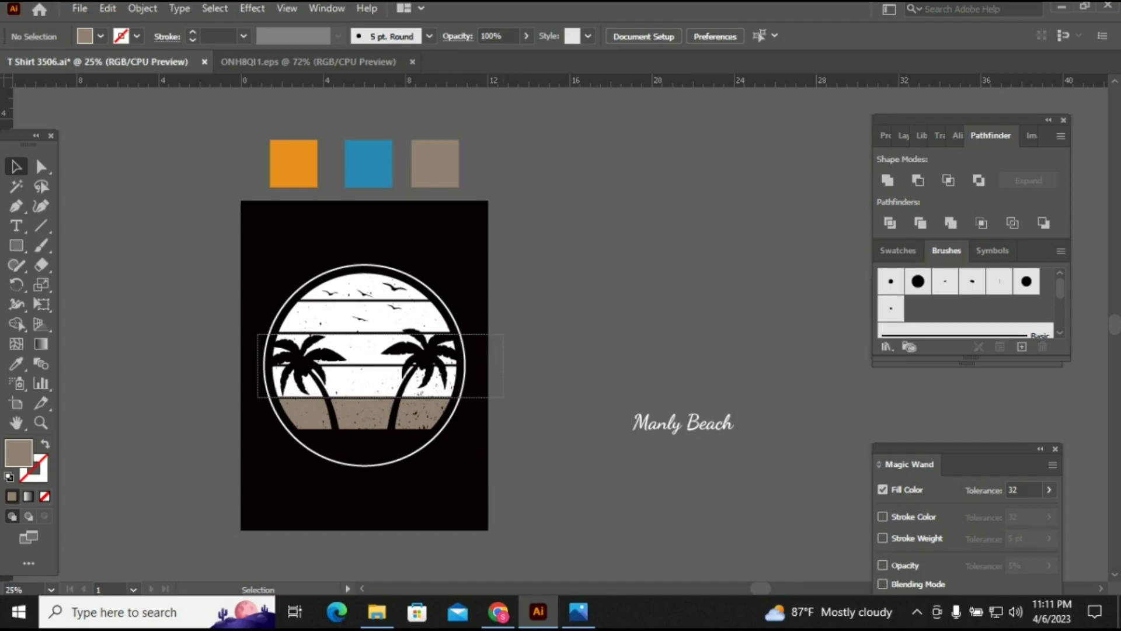
pyautogui.press('i')
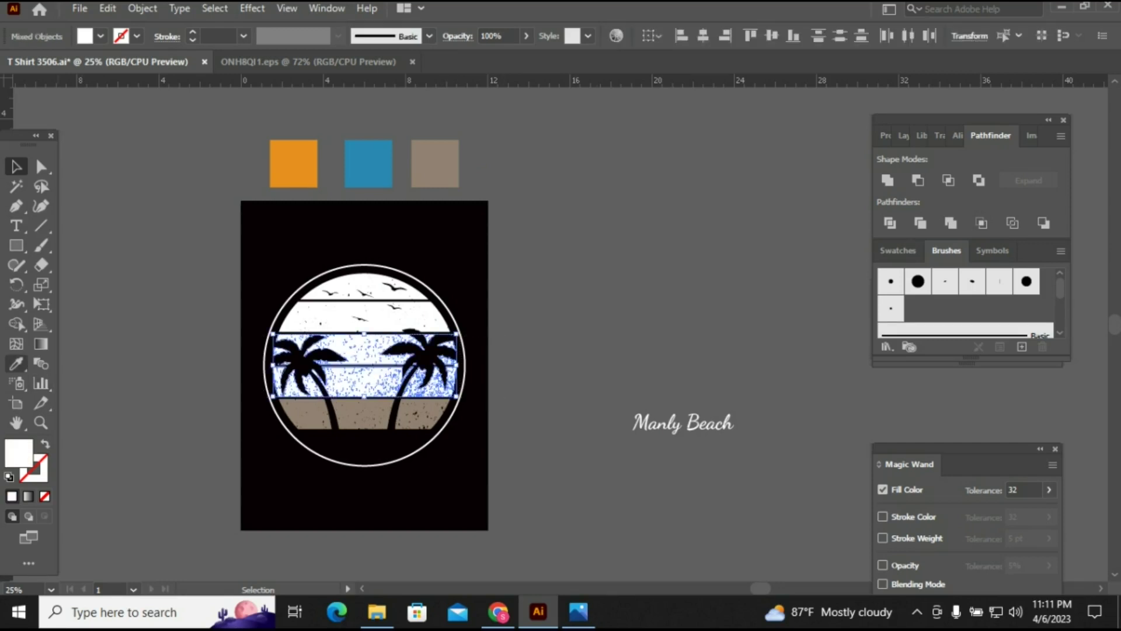
pyautogui.click(368, 166)
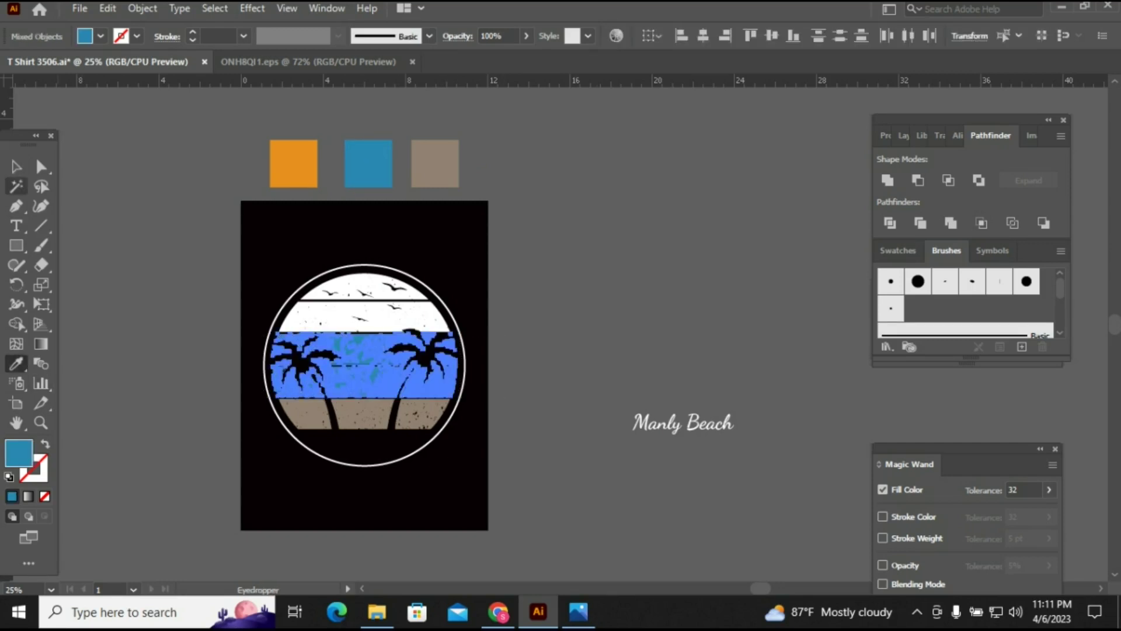
pyautogui.press('v')
pyautogui.hotkey('ctrl', 'shift', 'a')
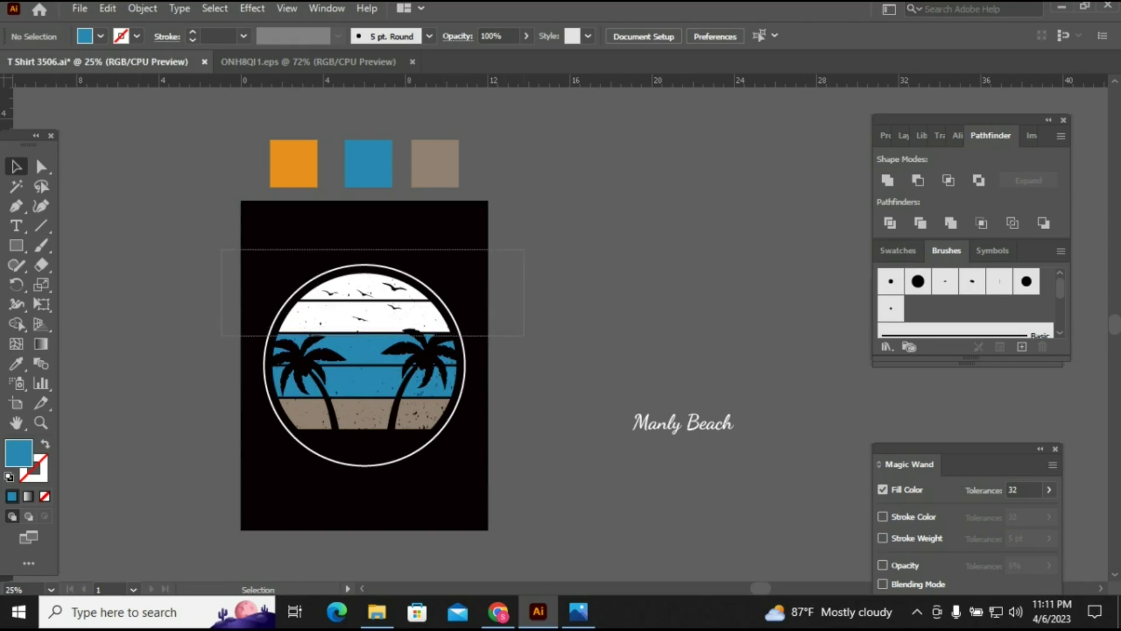
# - Colour the top sky stripes orange, then delete the three colour swatches
pyautogui.click(351, 291)
pyautogui.press('i')
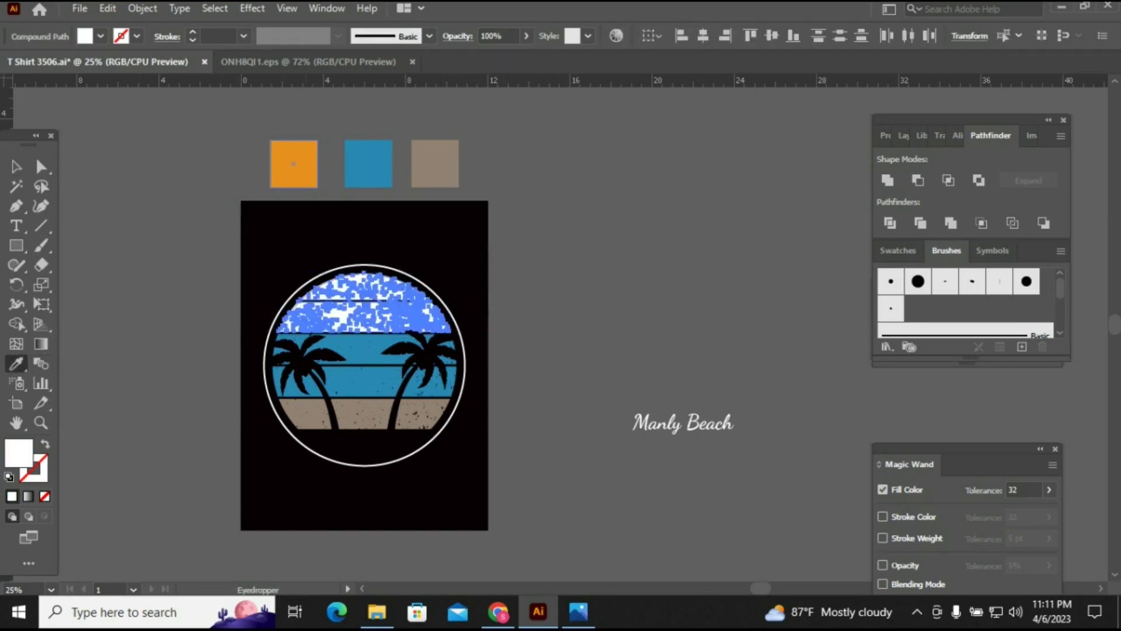
pyautogui.click(293, 163)
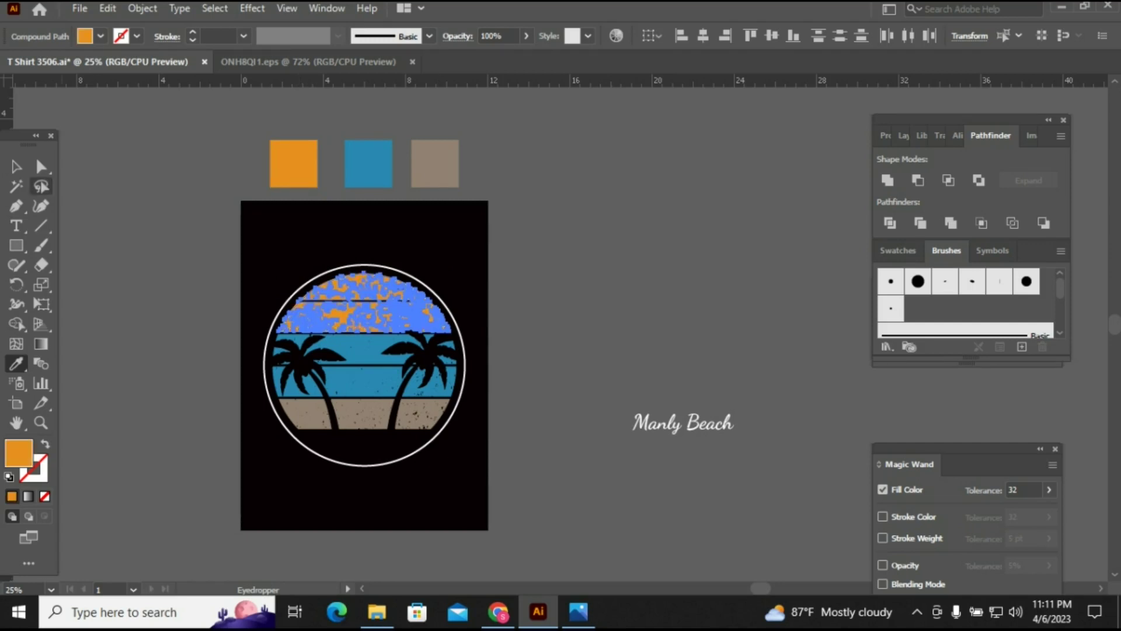
pyautogui.press('v')
pyautogui.hotkey('ctrl', 'shift', 'a')
pyautogui.moveTo(250, 138); pyautogui.dragTo(426, 155)
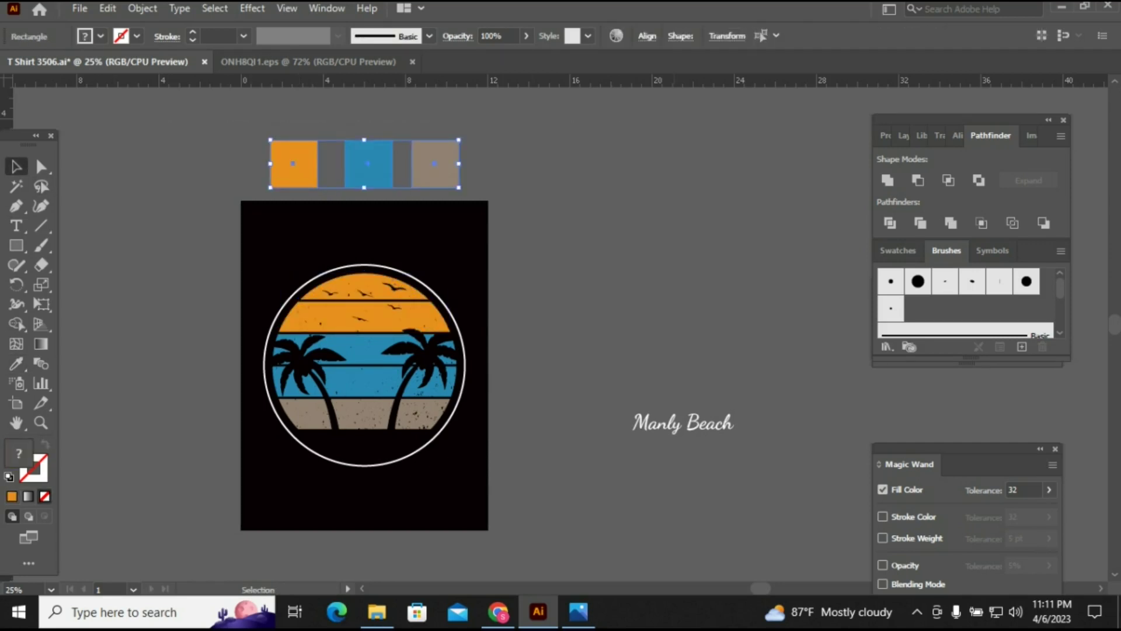
pyautogui.press('Delete')
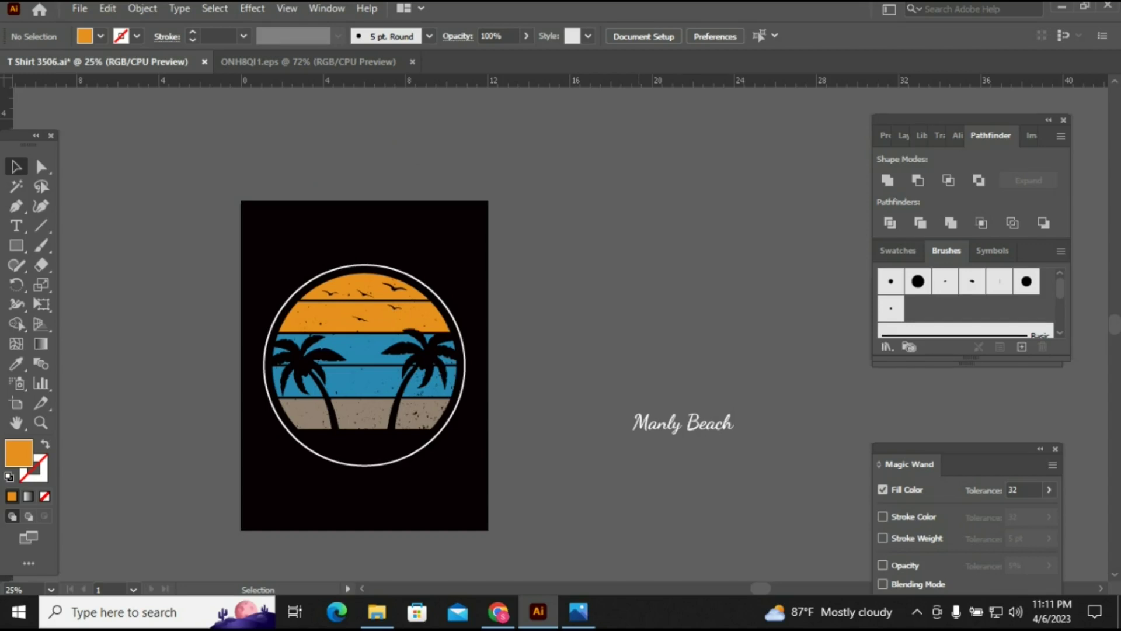
# - Draw a rectangle covering the ring's lower part below the stripes
pyautogui.hotkey('ctrl', 'a')
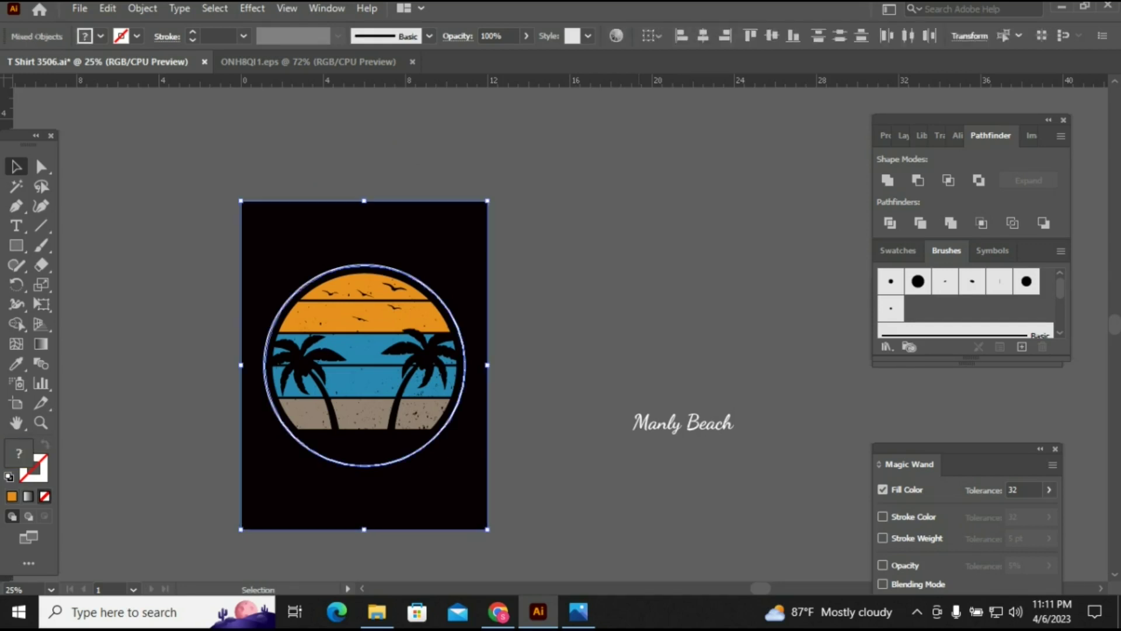
pyautogui.hotkey('ctrl', 'shift', 'a')
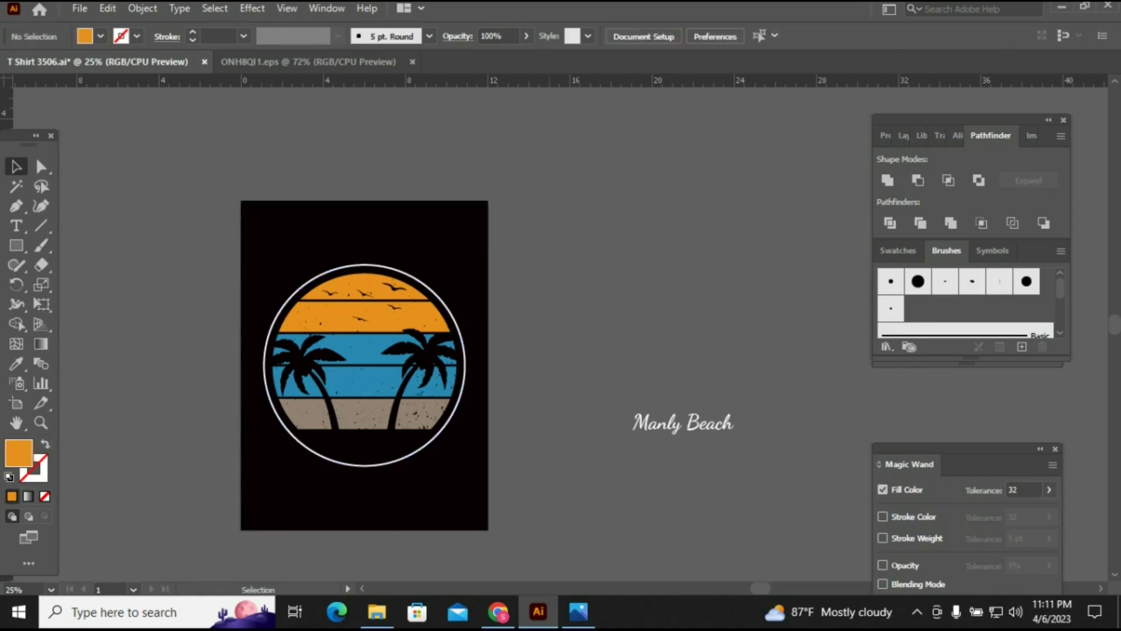
pyautogui.press('m')
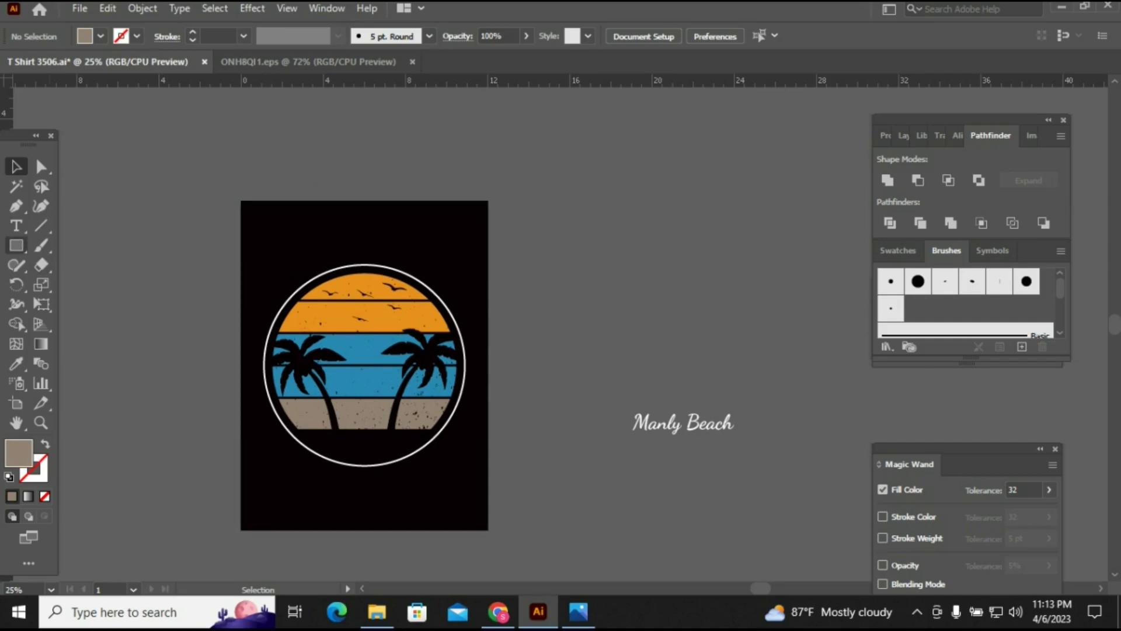
pyautogui.click(16, 245)
pyautogui.moveTo(232, 429); pyautogui.dragTo(476, 546)
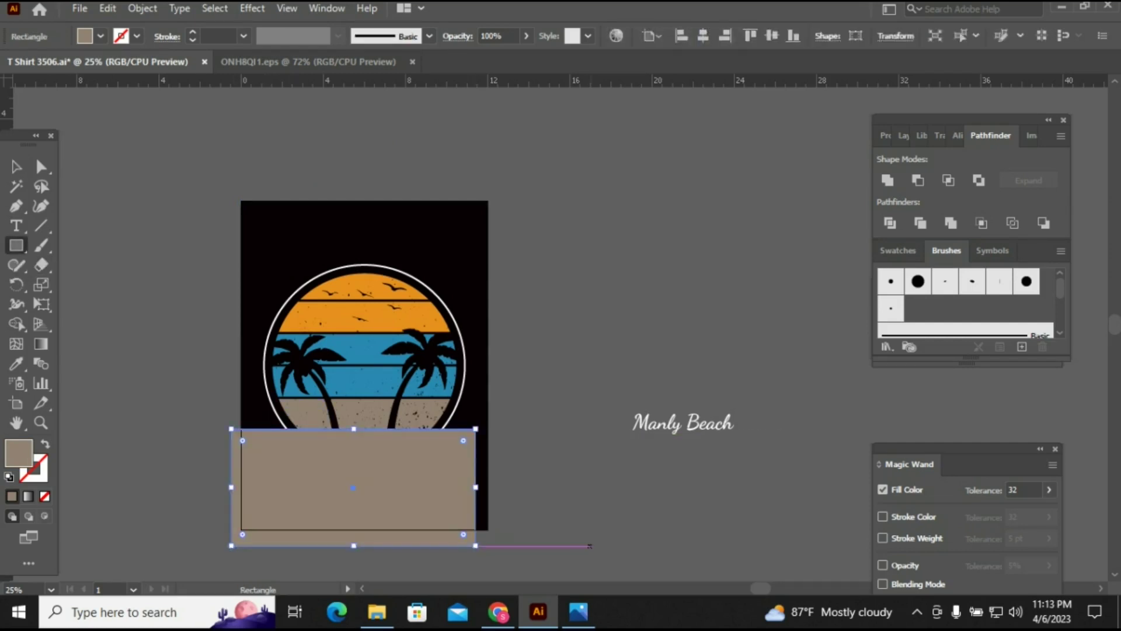
# - Erase the ring and rectangle below the stripes with Shape Builder, and nudge Manly Beach left
pyautogui.press('v')
pyautogui.moveTo(236, 222); pyautogui.dragTo(495, 450)
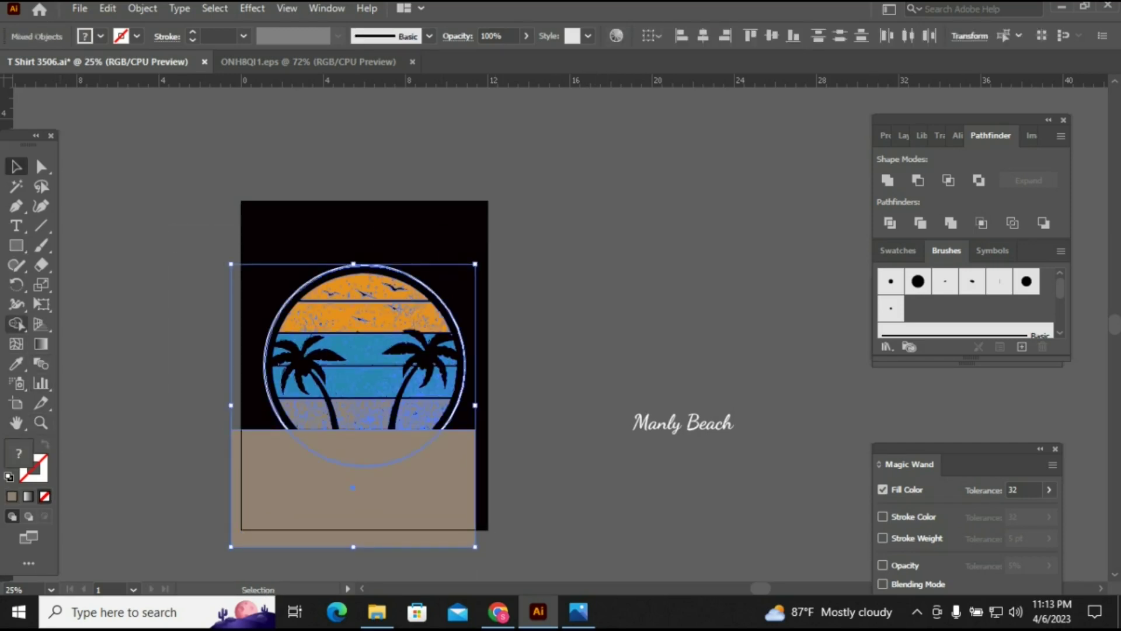
pyautogui.click(16, 324)
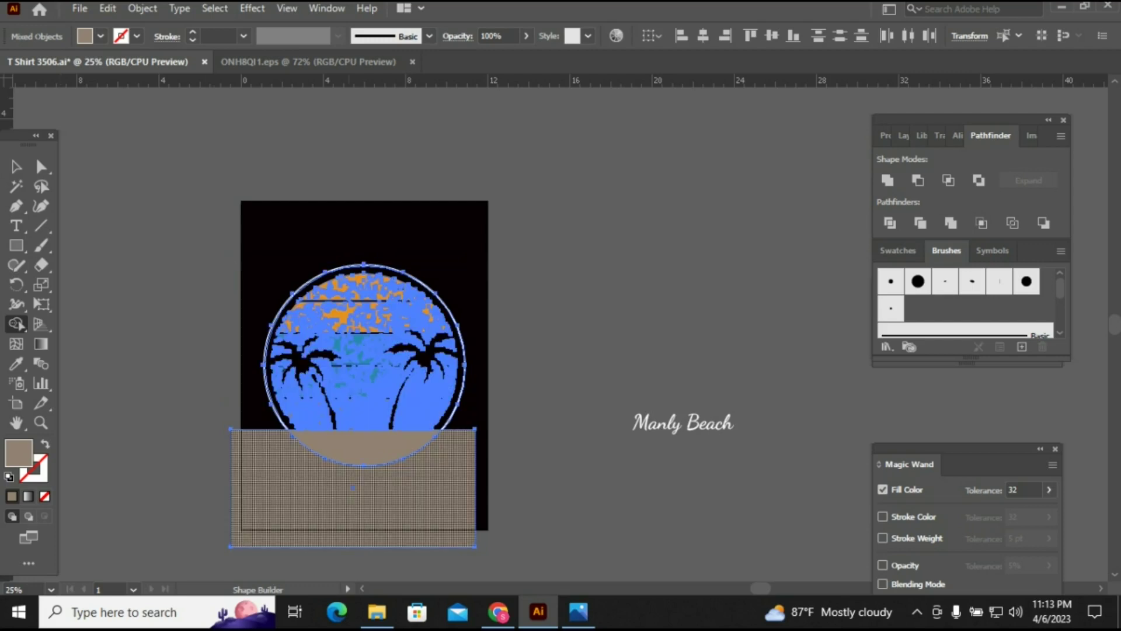
pyautogui.moveTo(352, 486); pyautogui.dragTo(355, 465)
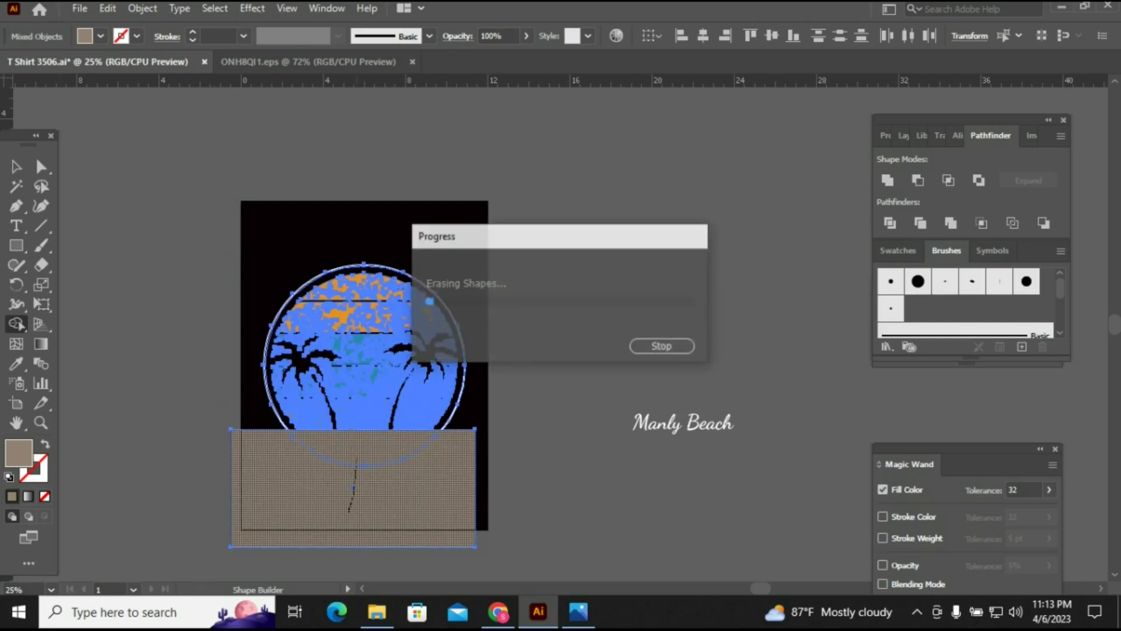
pyautogui.moveTo(729, 442); pyautogui.dragTo(686, 433)
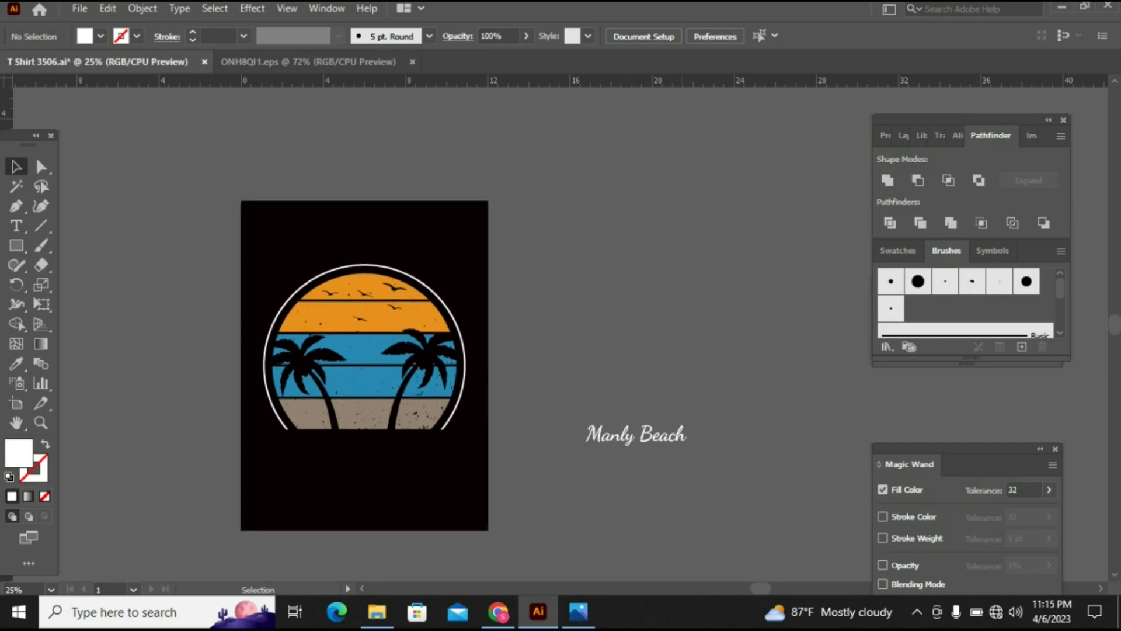
# - Convert the Manly Beach text to outlines
pyautogui.rightClick(677, 435)
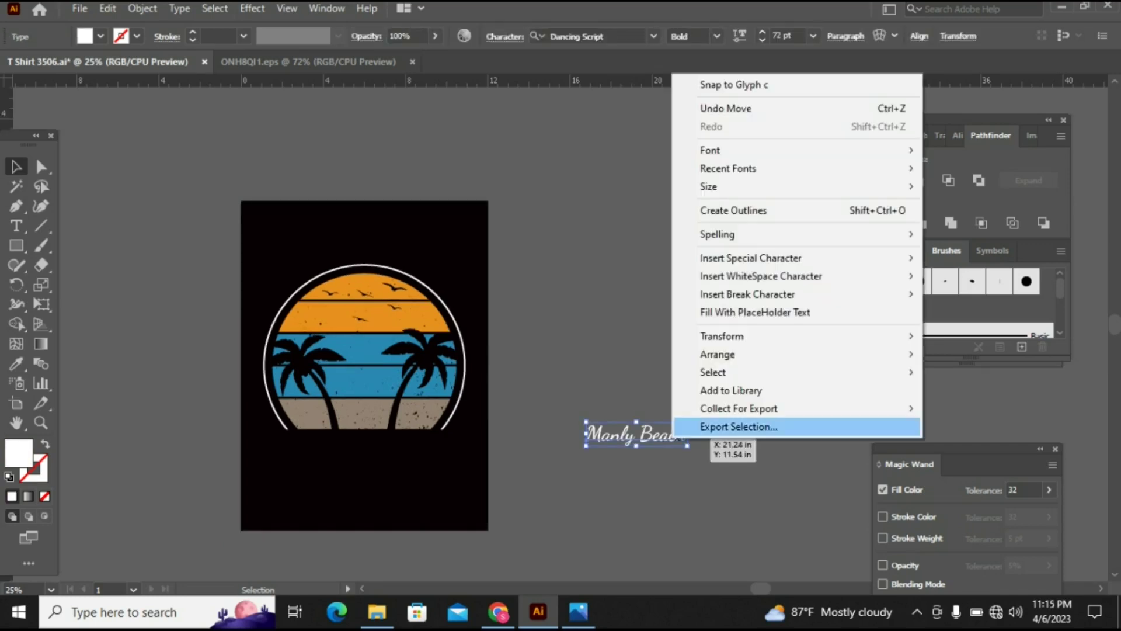
pyautogui.click(700, 210)
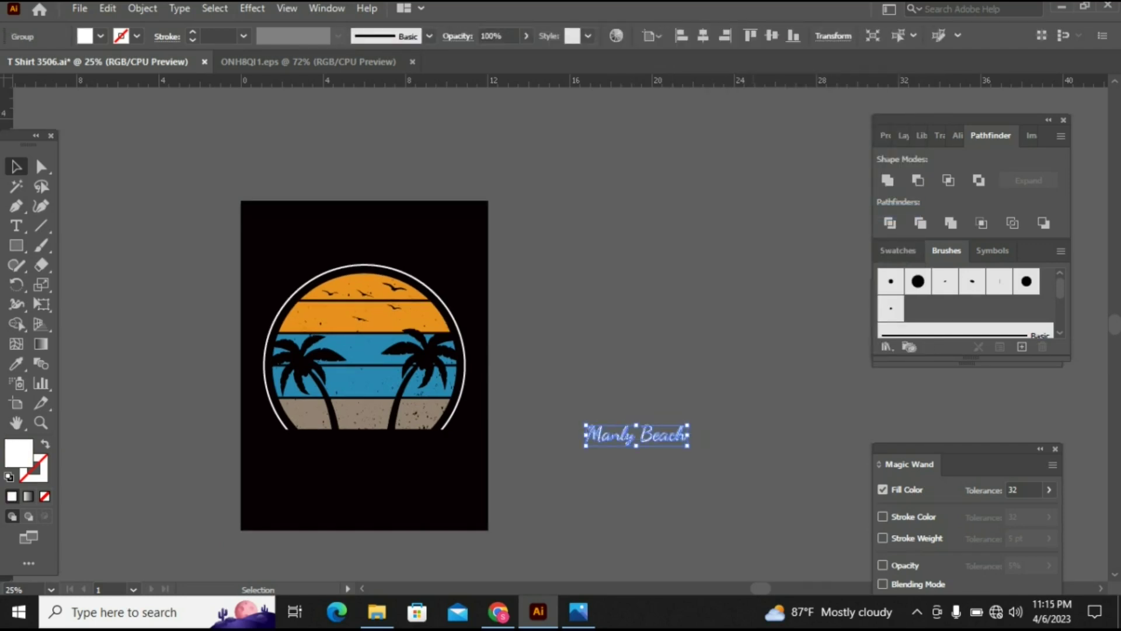
pyautogui.click(706, 461)
# - Centre and enlarge Manly Beach beneath the sun, then group it with the sun
pyautogui.moveTo(677, 433)
pyautogui.mouseDown()
pyautogui.moveTo(350, 450)
pyautogui.moveTo(368, 442)
pyautogui.mouseUp()
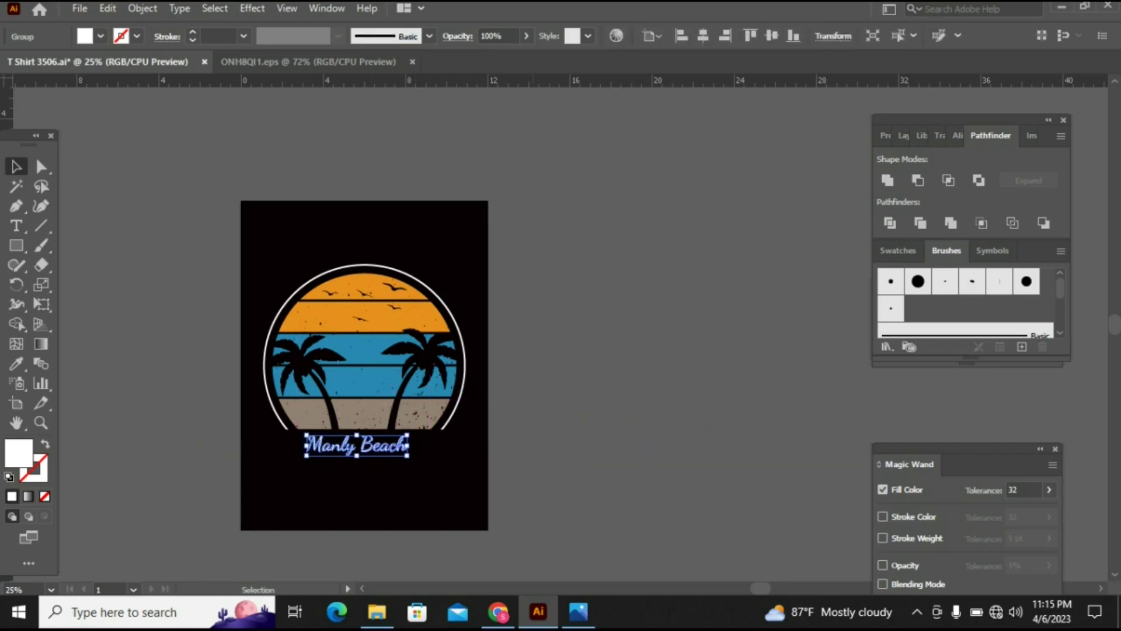
pyautogui.click(703, 36)
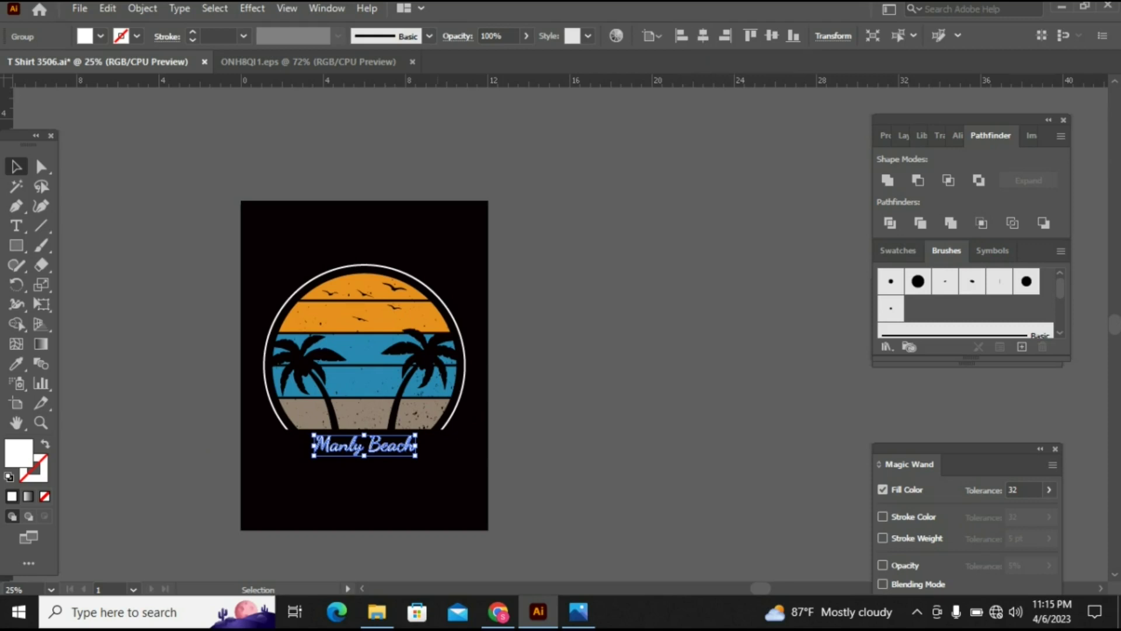
pyautogui.moveTo(416, 455); pyautogui.dragTo(450, 478)
pyautogui.moveTo(227, 236); pyautogui.dragTo(525, 518)
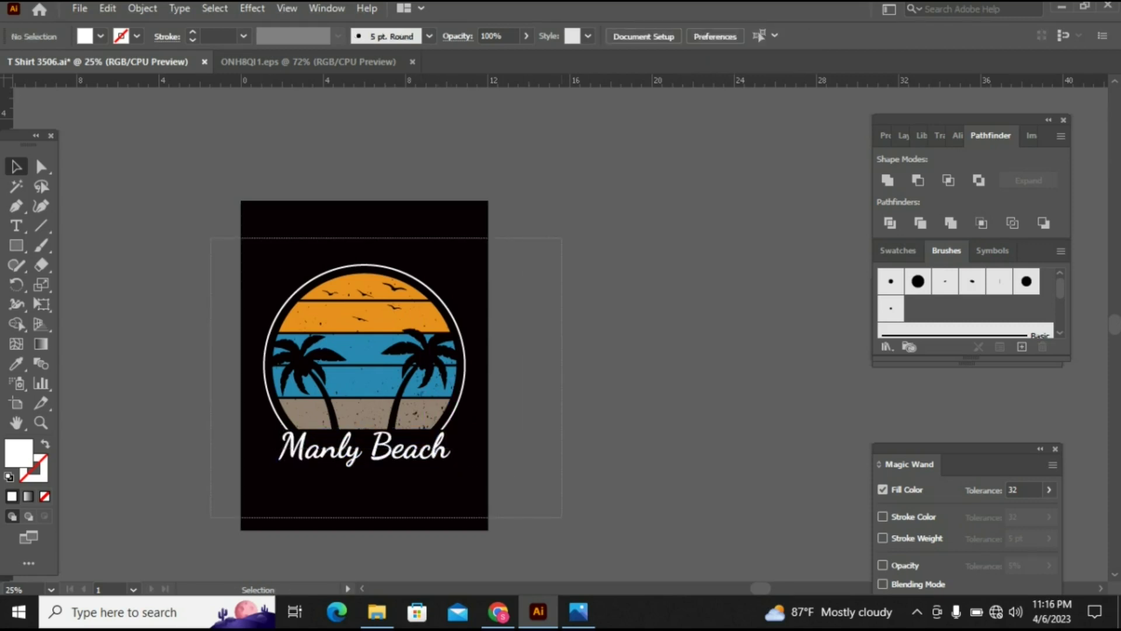
pyautogui.hotkey('ctrl', 'g')
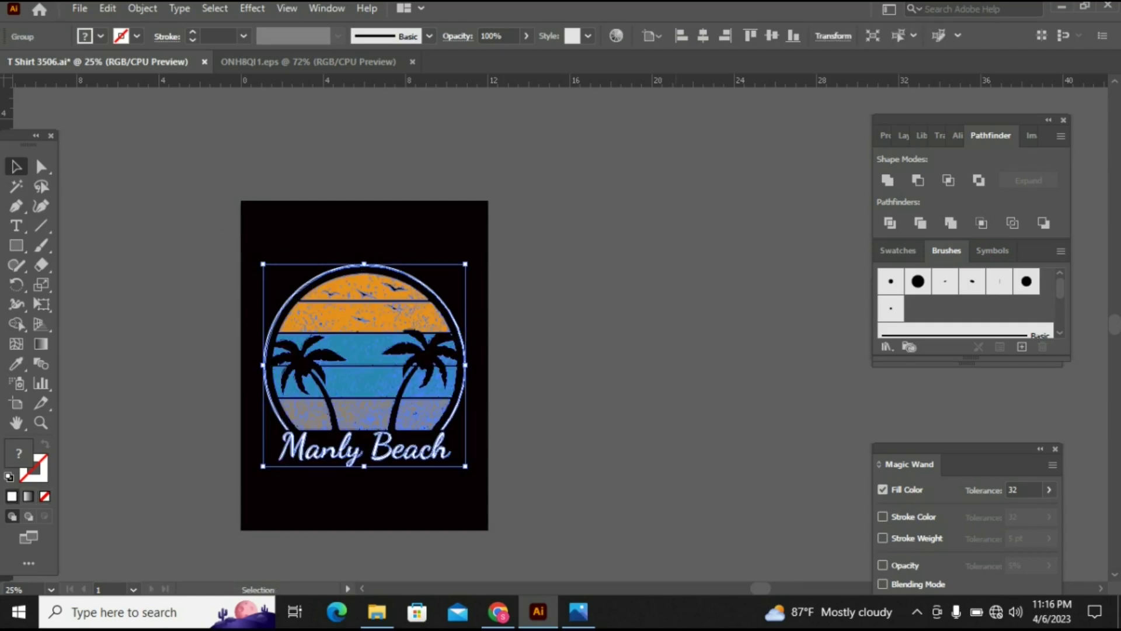
pyautogui.hotkey('ctrl', 'shift', 'a')
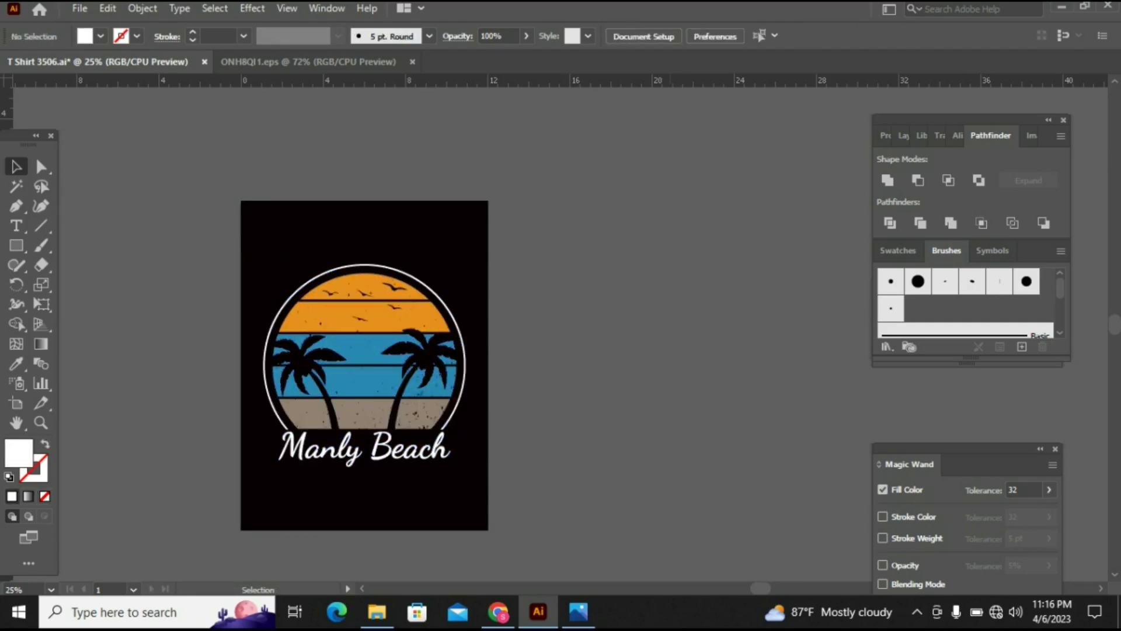